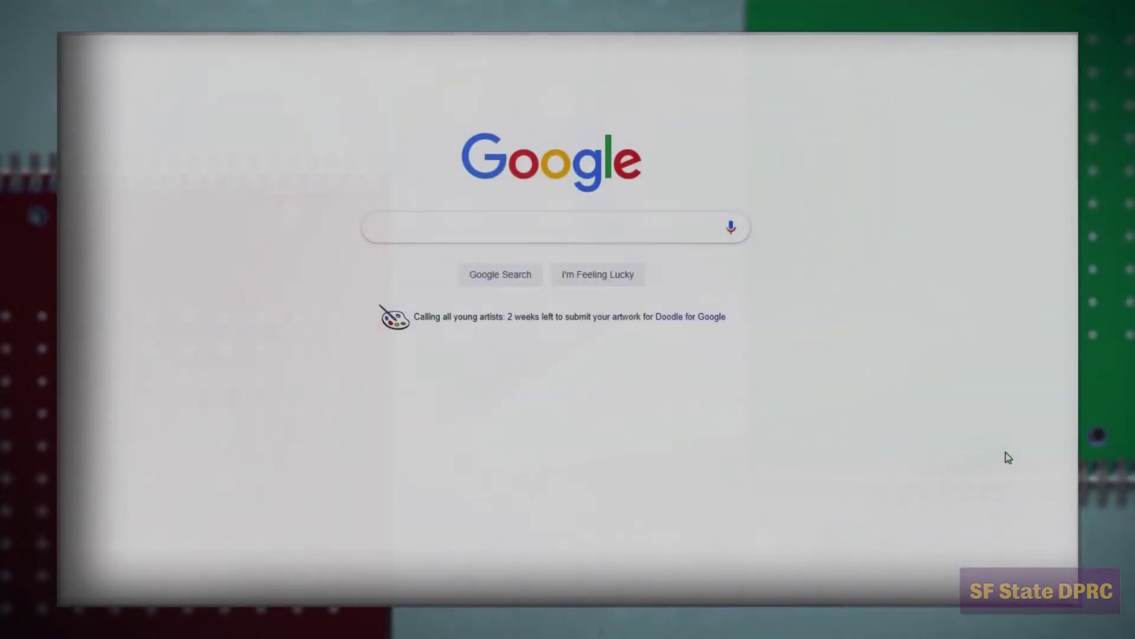
- Search Google for 'Echo desktop software download' and open the livescribe.com Echo setup page
text(E)
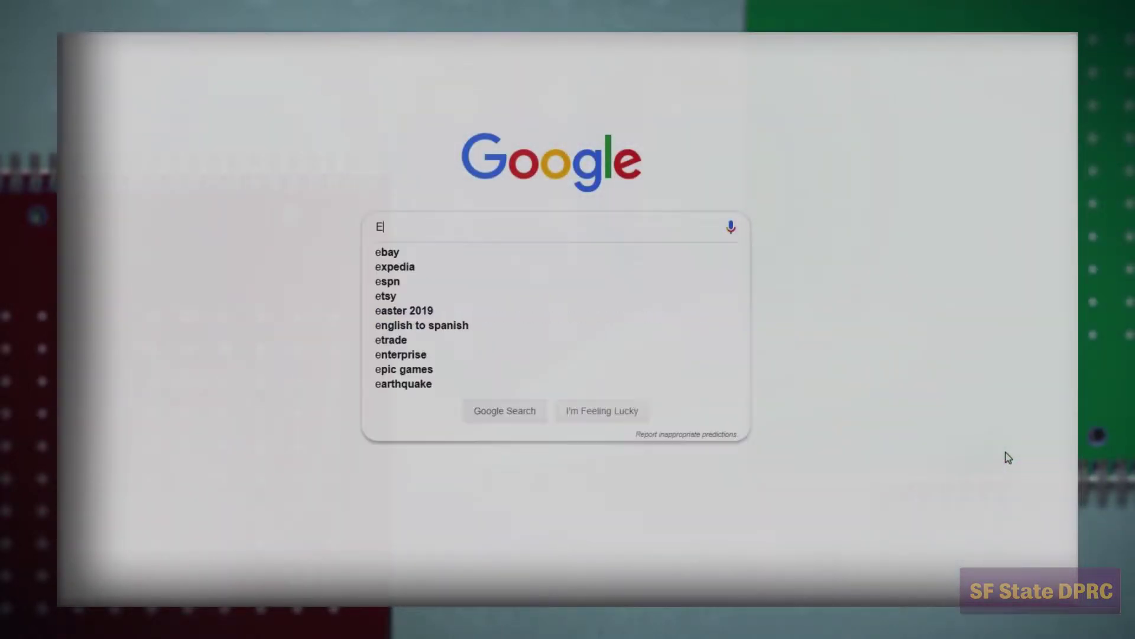
text(cho )
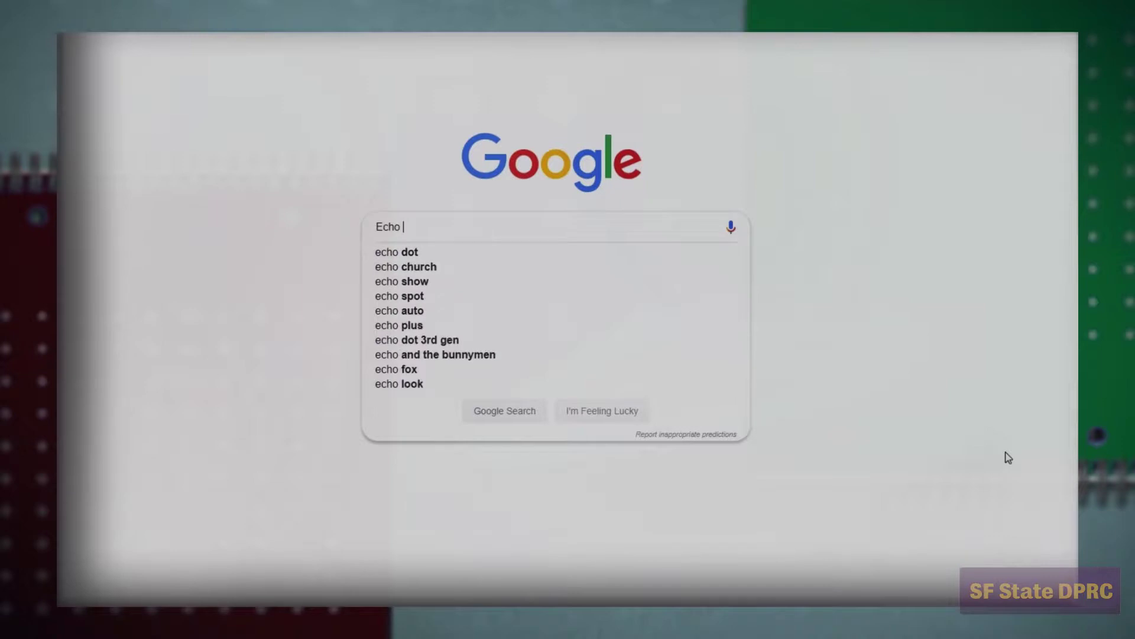
text(desktop)
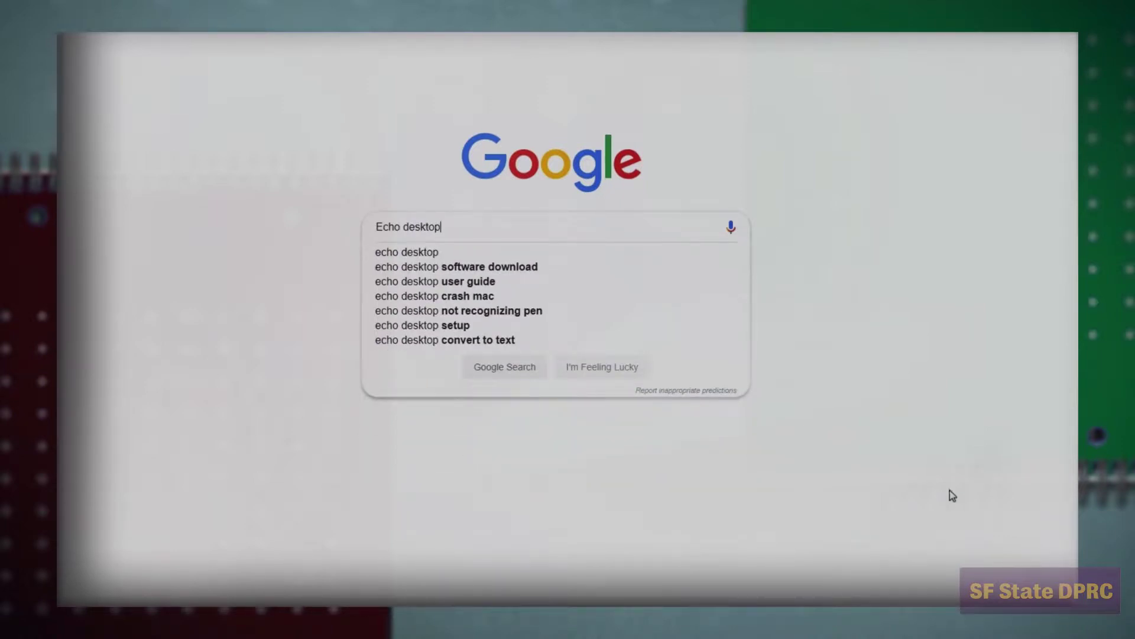
click(489, 268)
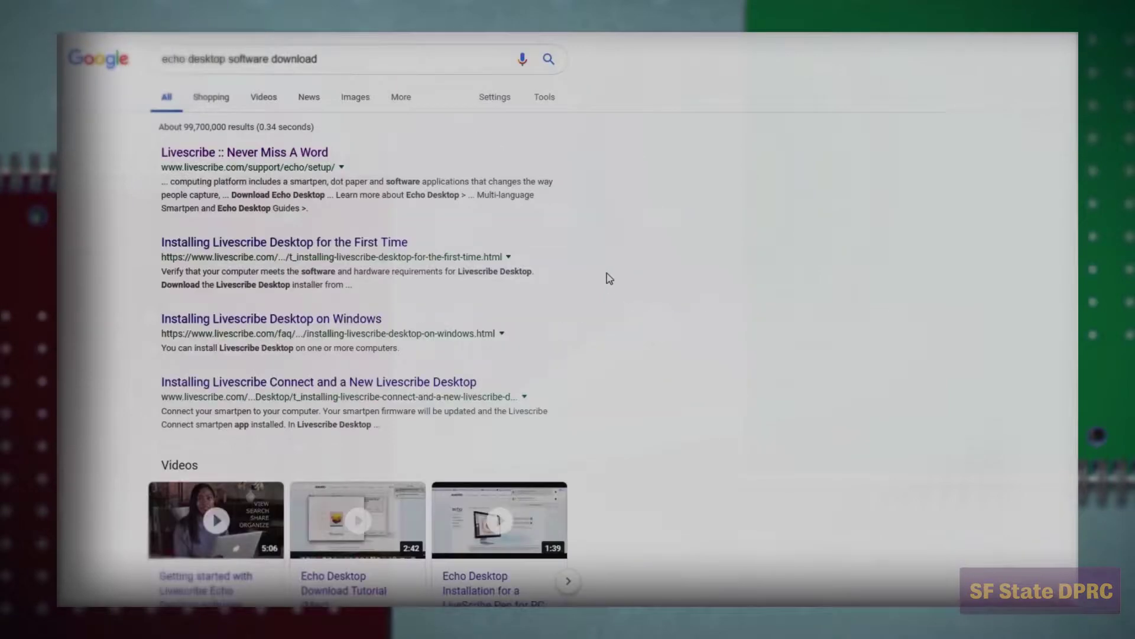
click(194, 154)
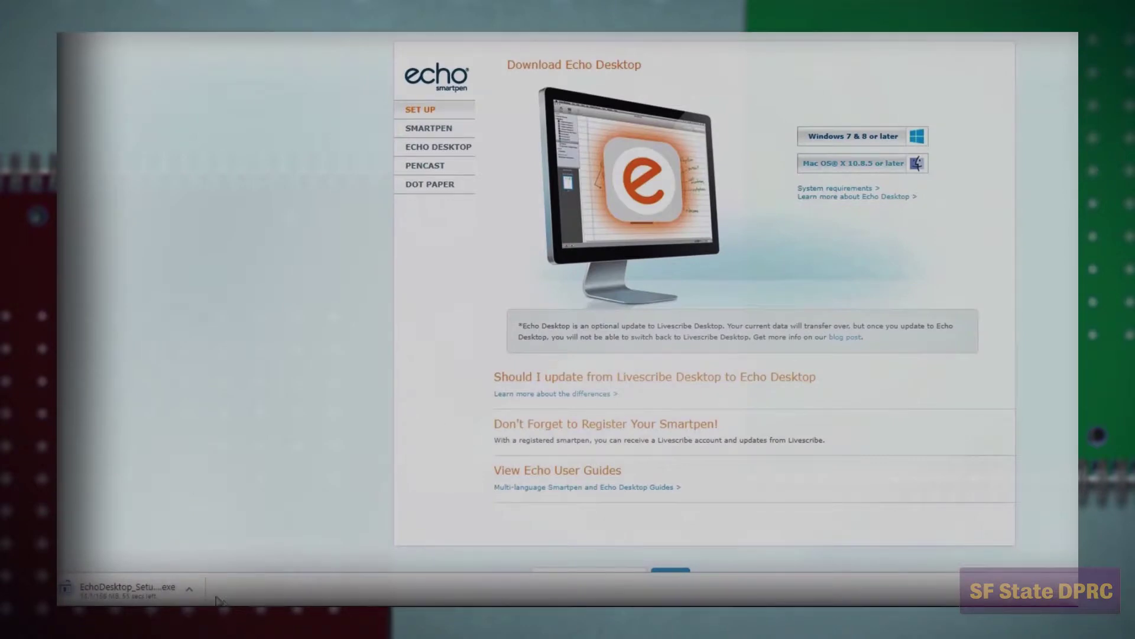
- Run the downloaded installer, accept the license, and install Echo Desktop 3.0.4 to the default folder
click(190, 590)
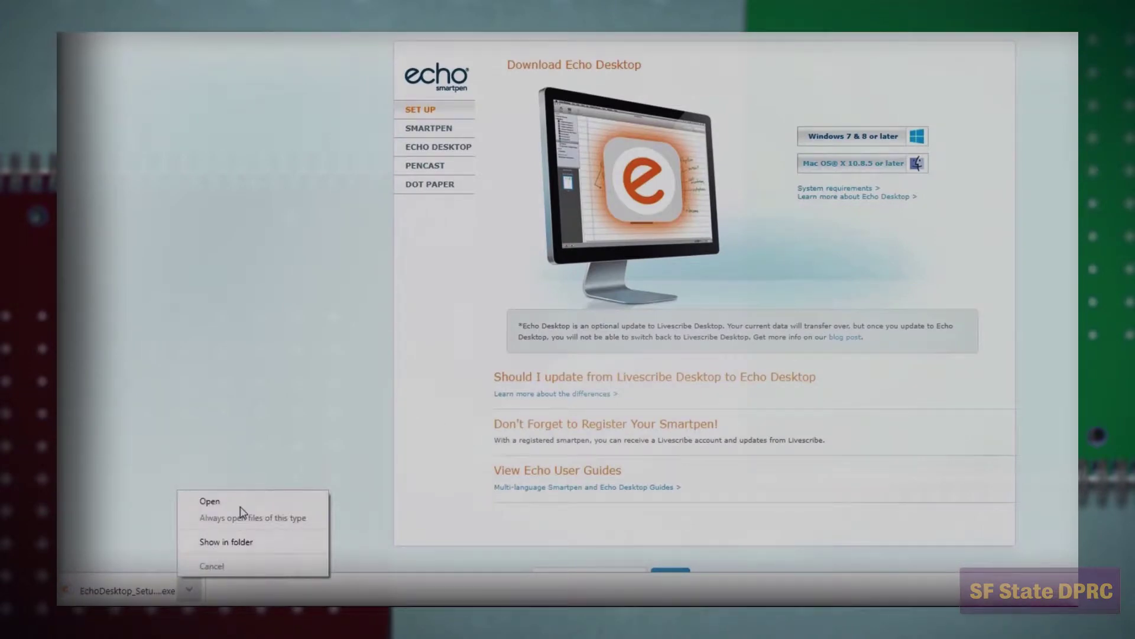
click(225, 501)
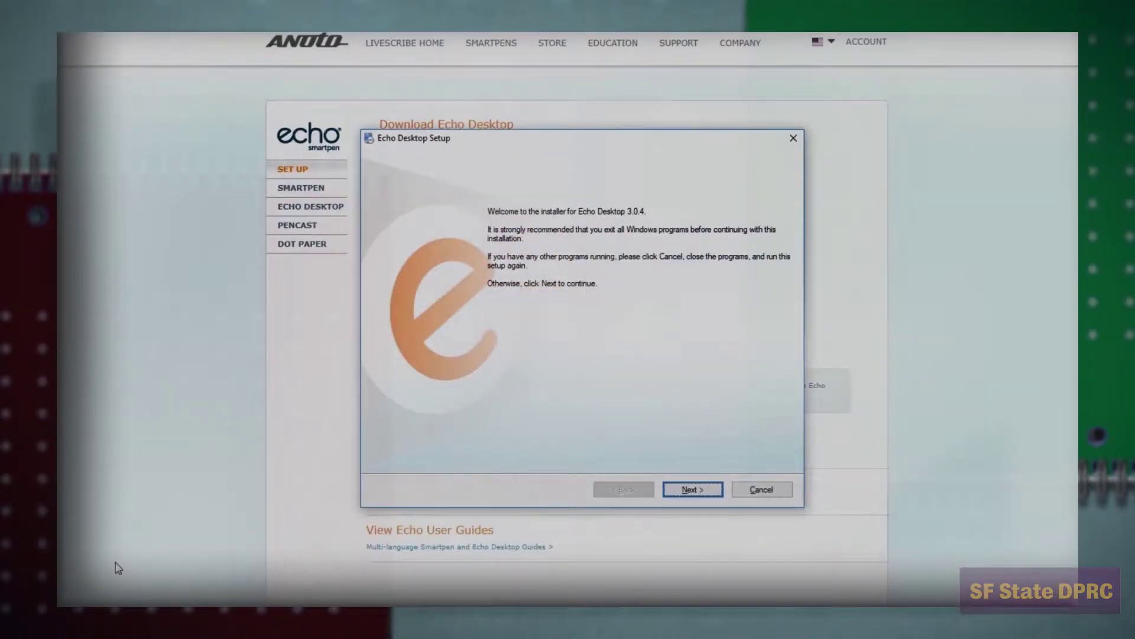
click(697, 491)
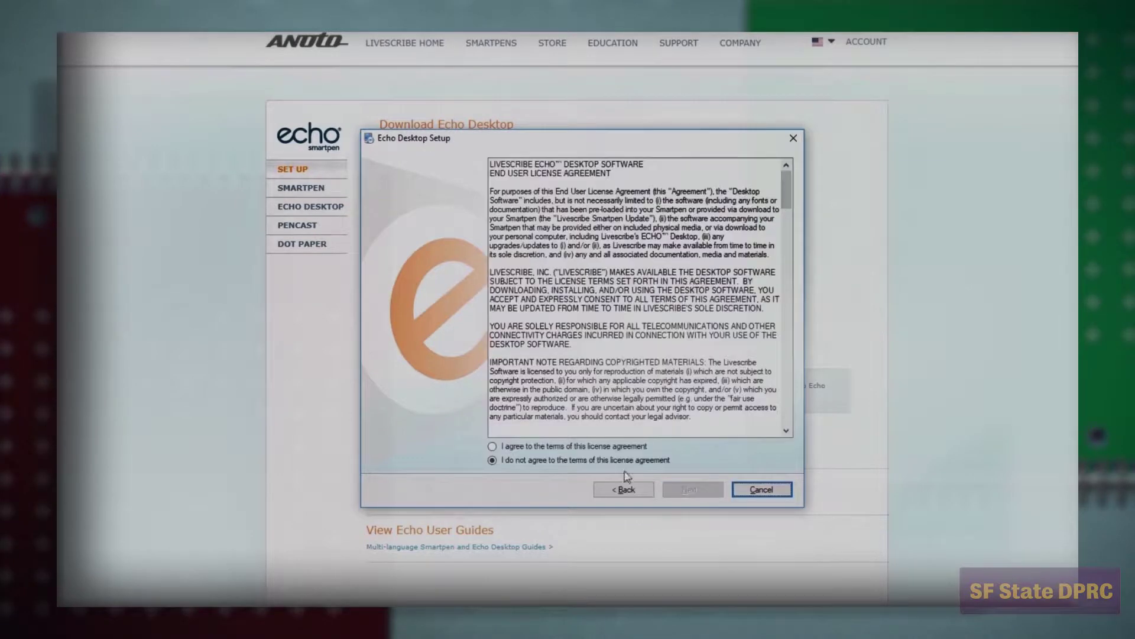
click(502, 448)
click(700, 492)
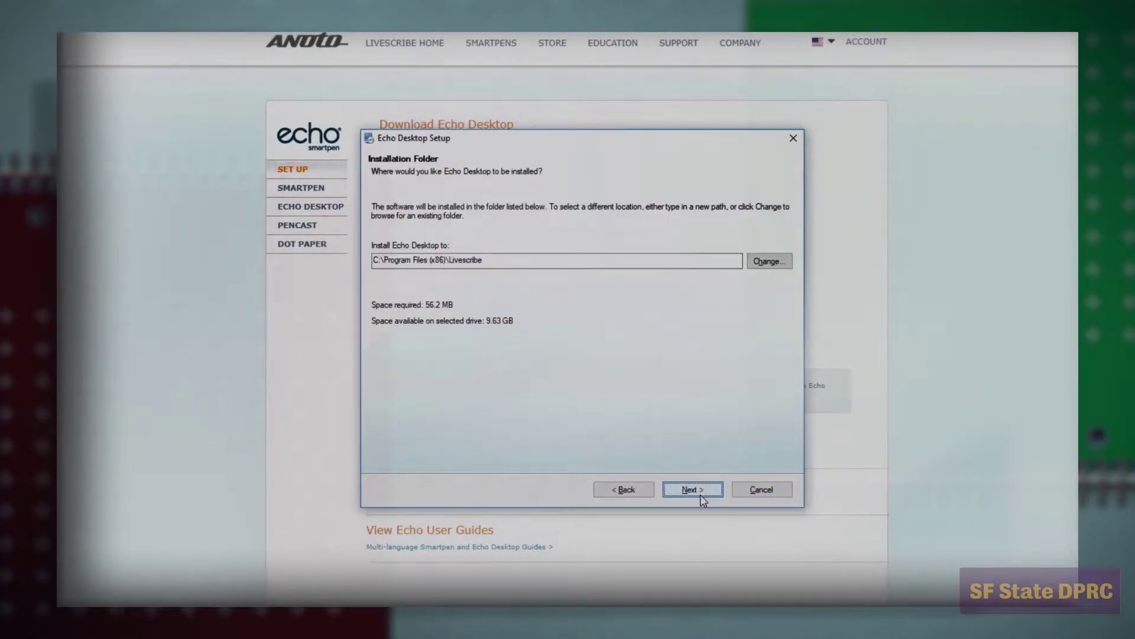
click(702, 495)
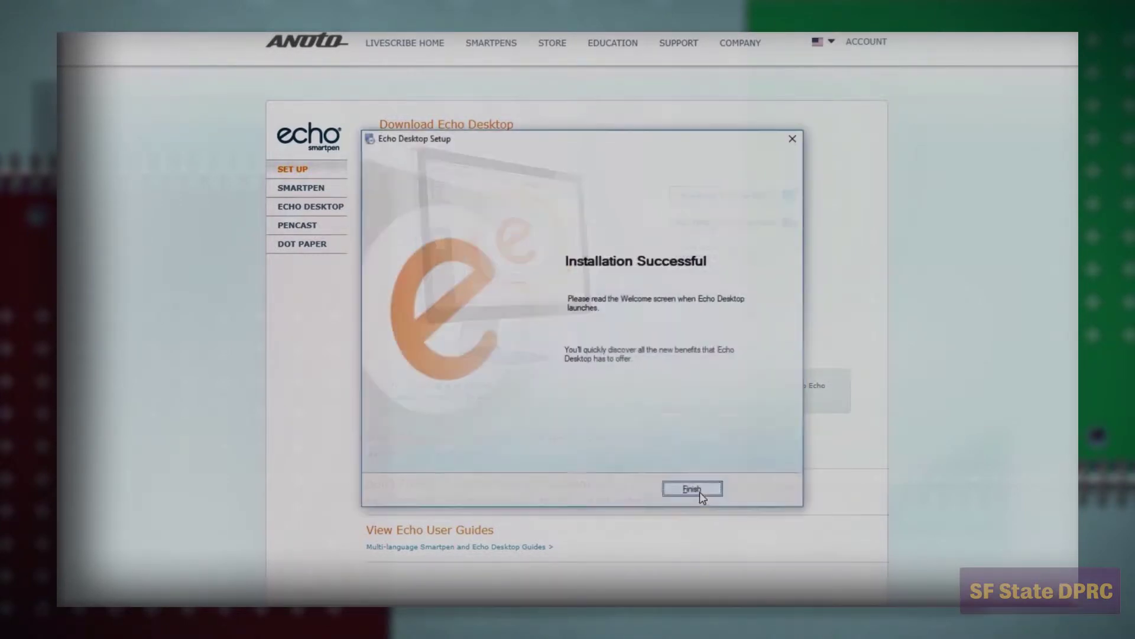
click(700, 491)
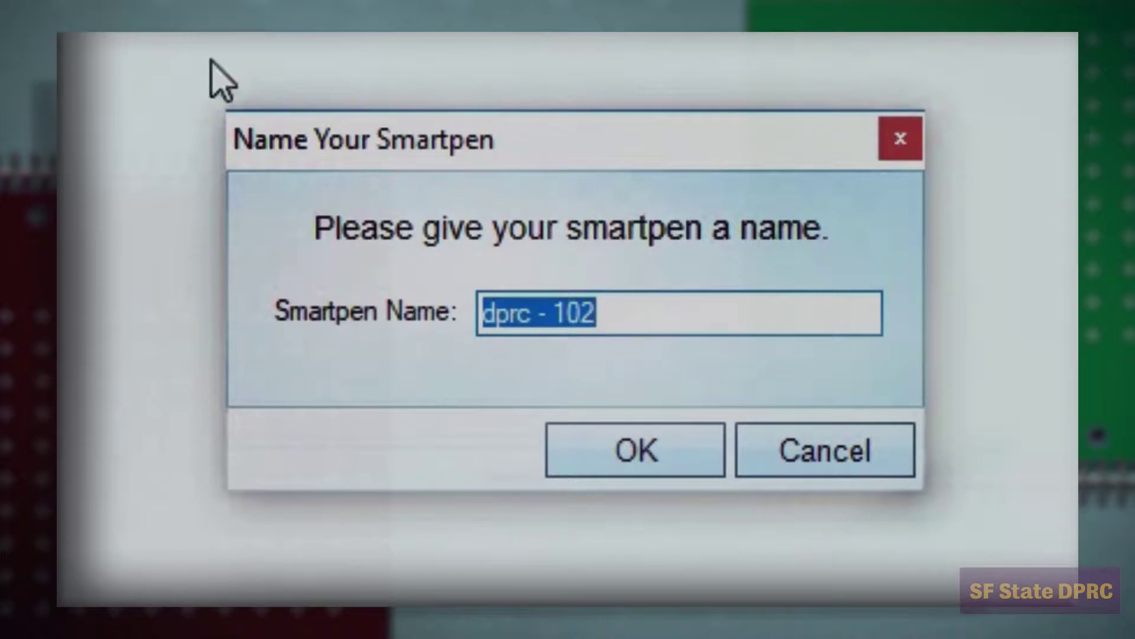
- Confirm 'dprc - 102' as the smartpen name
click(637, 457)
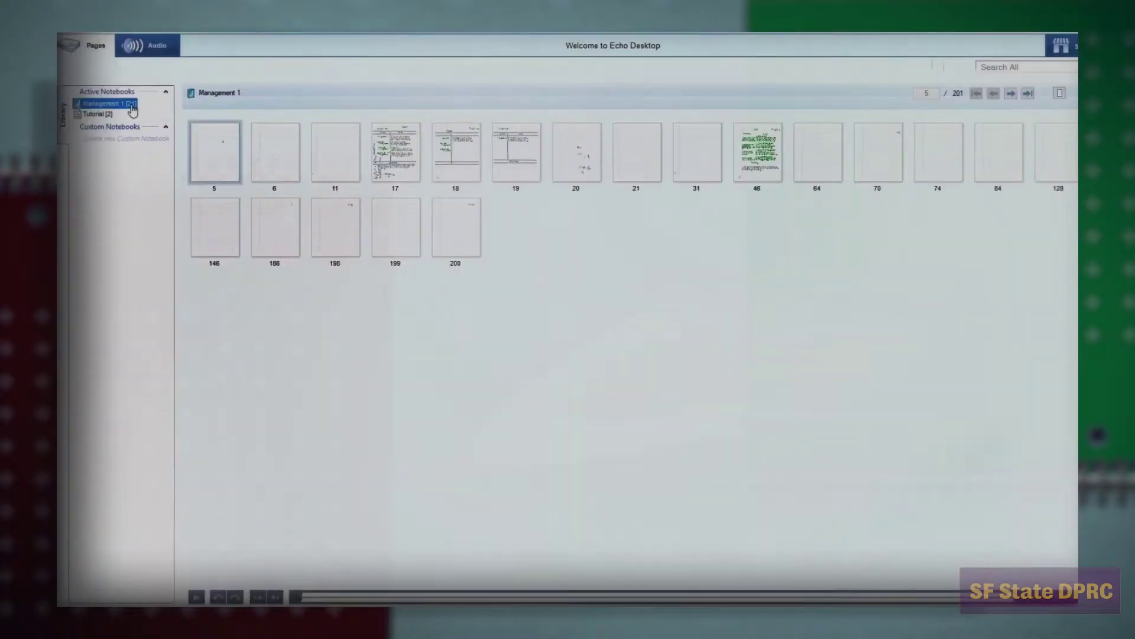
- Use Rename Notebook on Management 1 and give it the name 'Management 100'
right_click(132, 110)
click(160, 137)
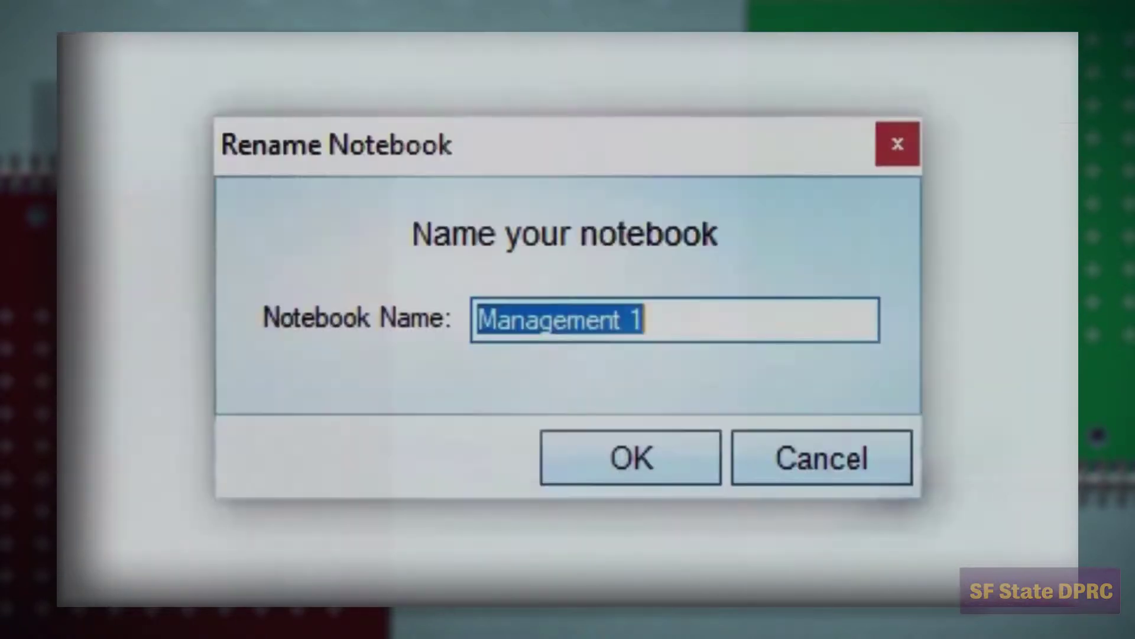
text(M)
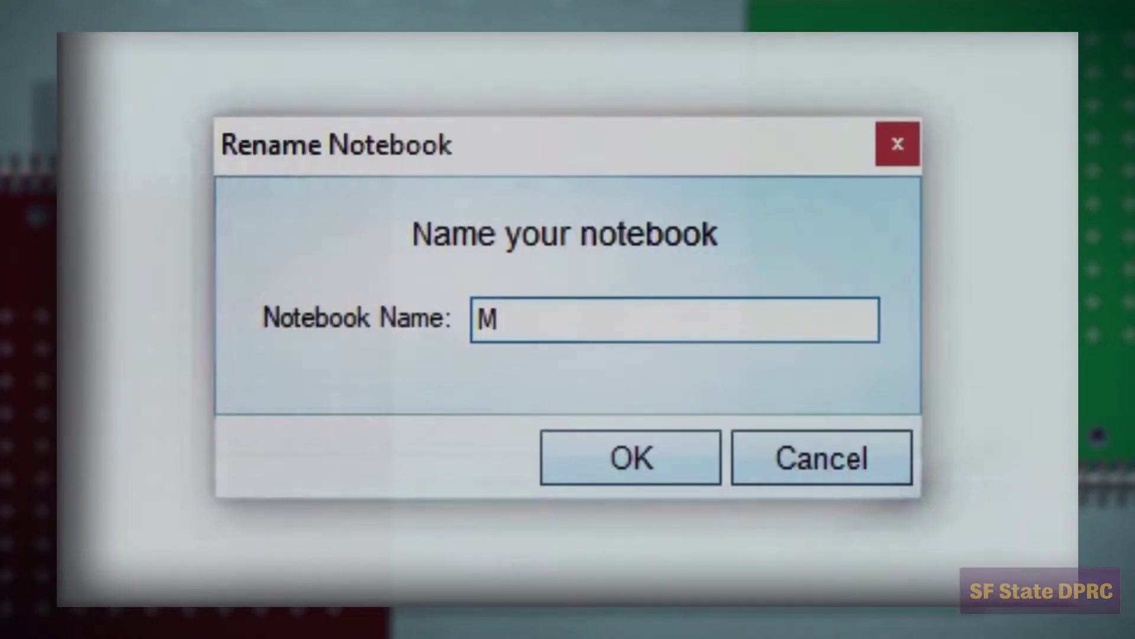
text(anagement)
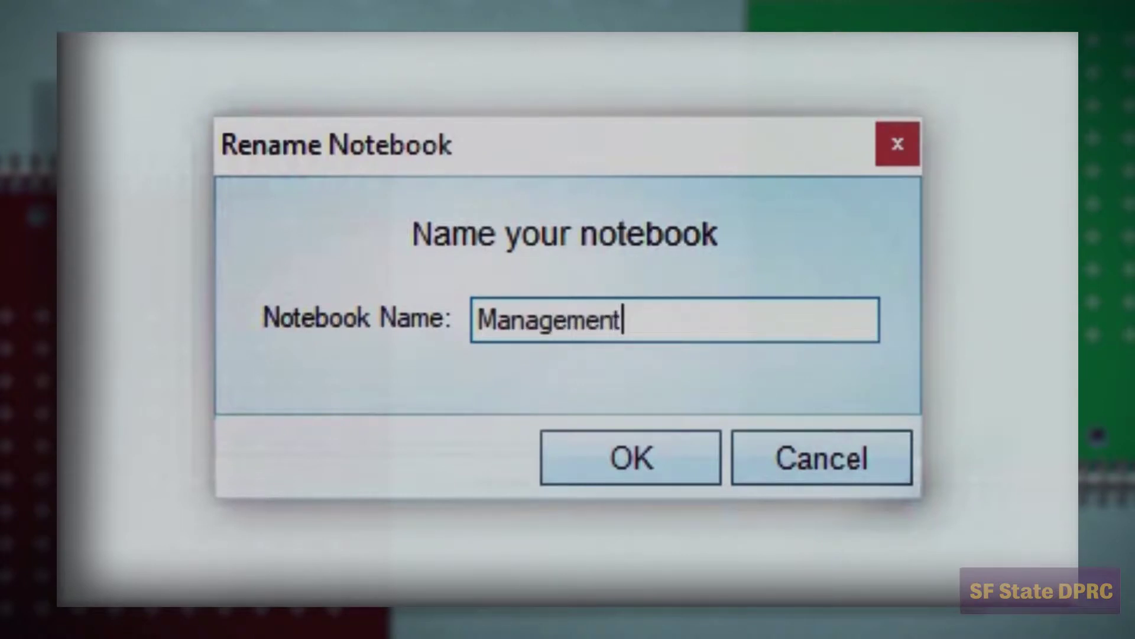
text( 100)
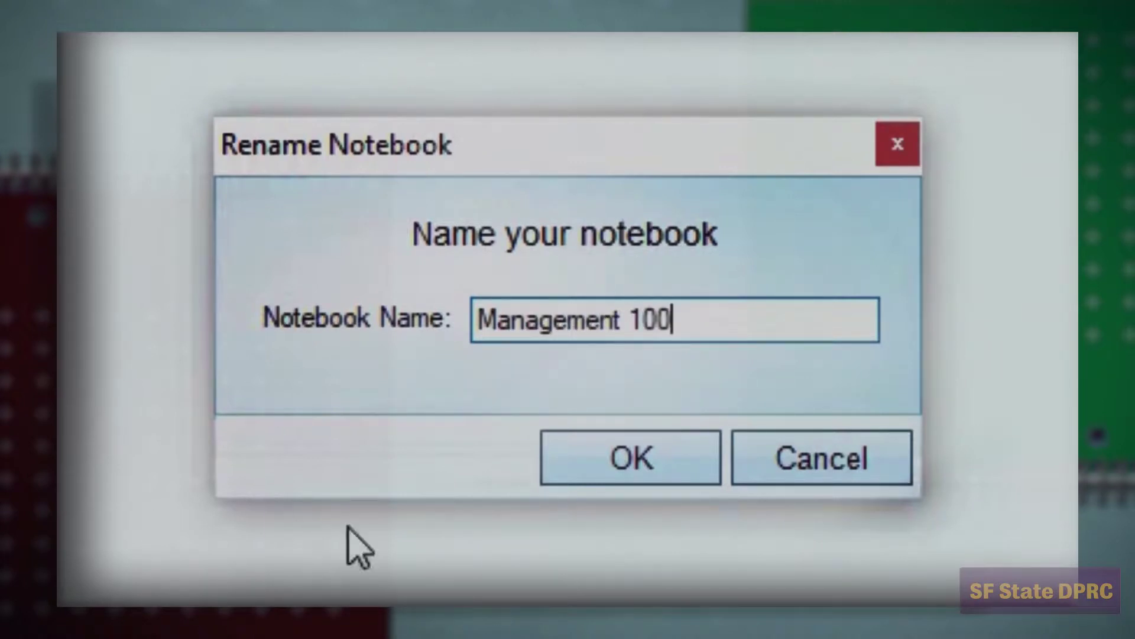
click(596, 471)
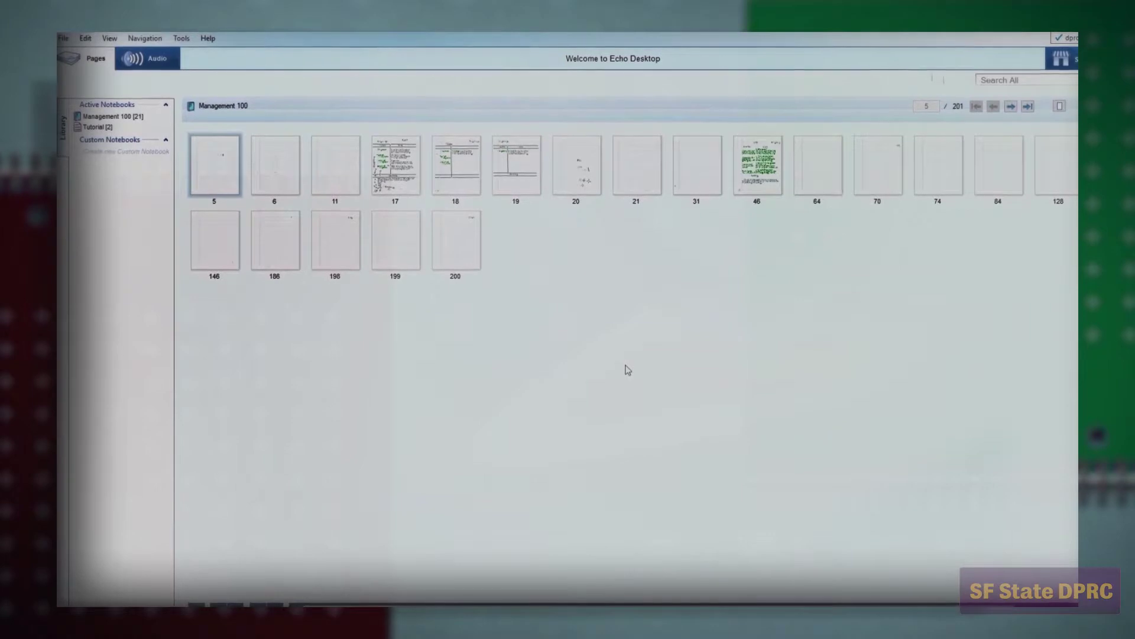
- Create custom notebook 'Management 100 C' from the File menu, add page 46 to it, and open it
click(64, 46)
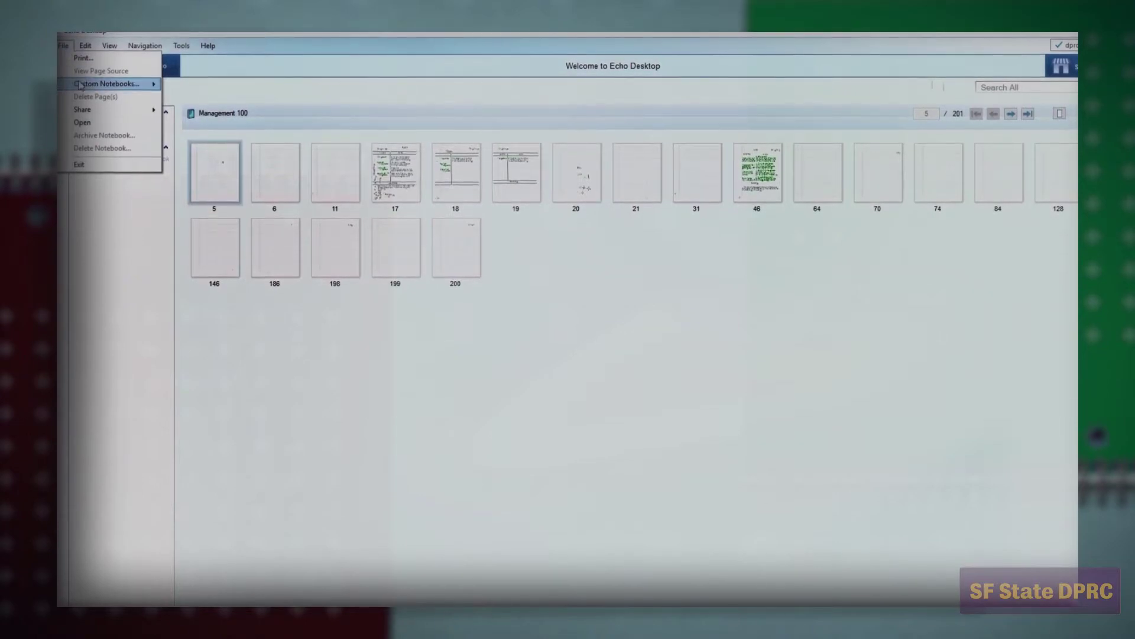
mouse_move(136, 82)
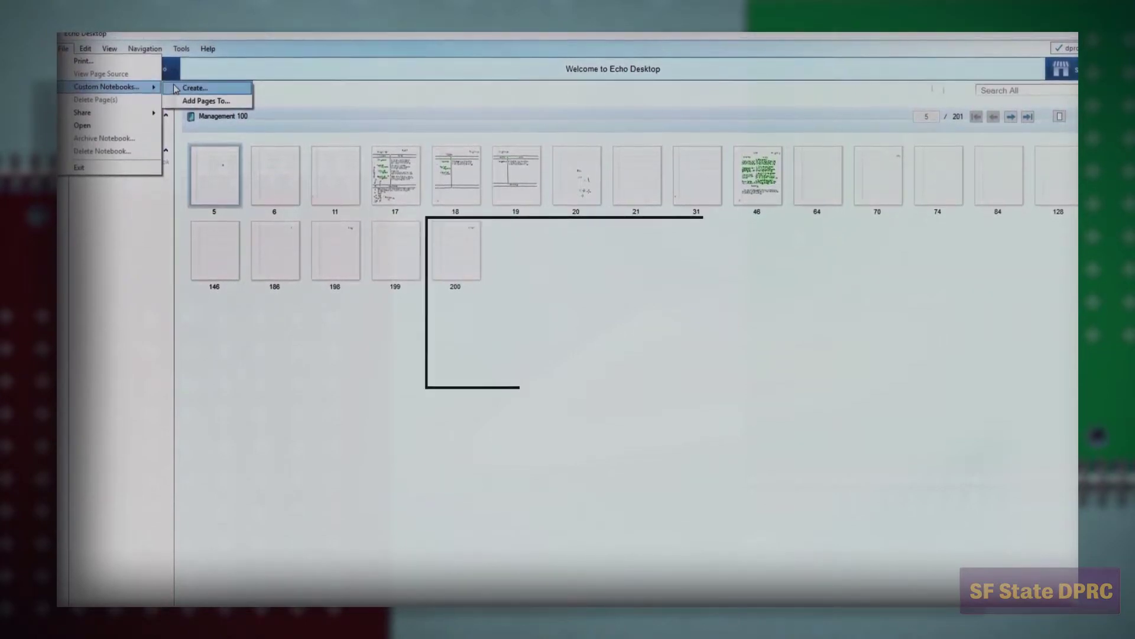
click(173, 88)
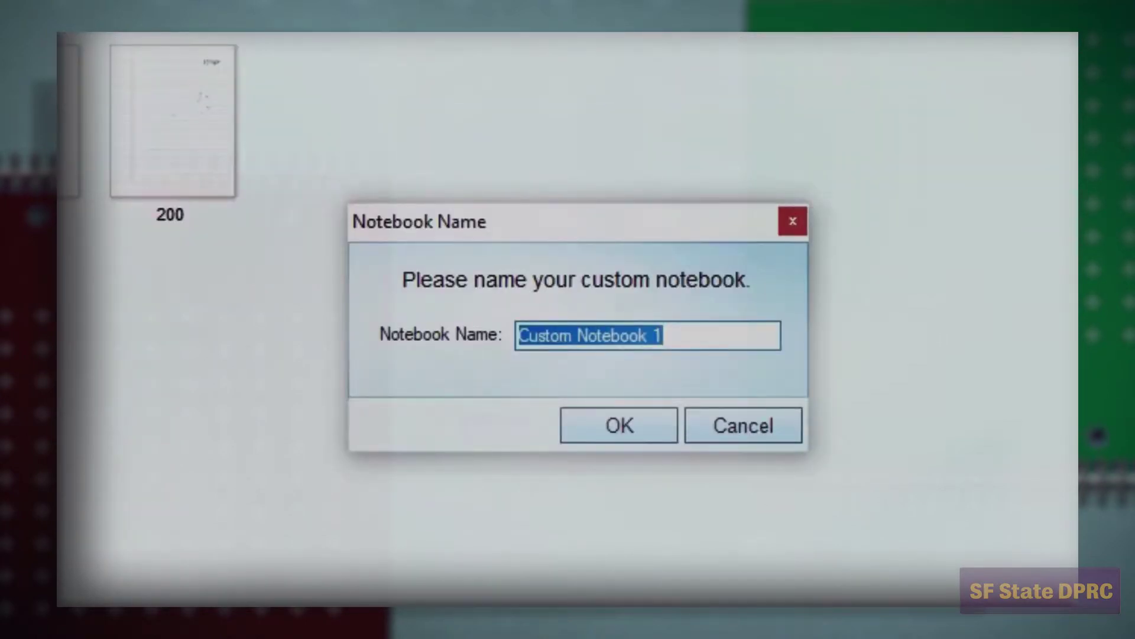
text(Manag)
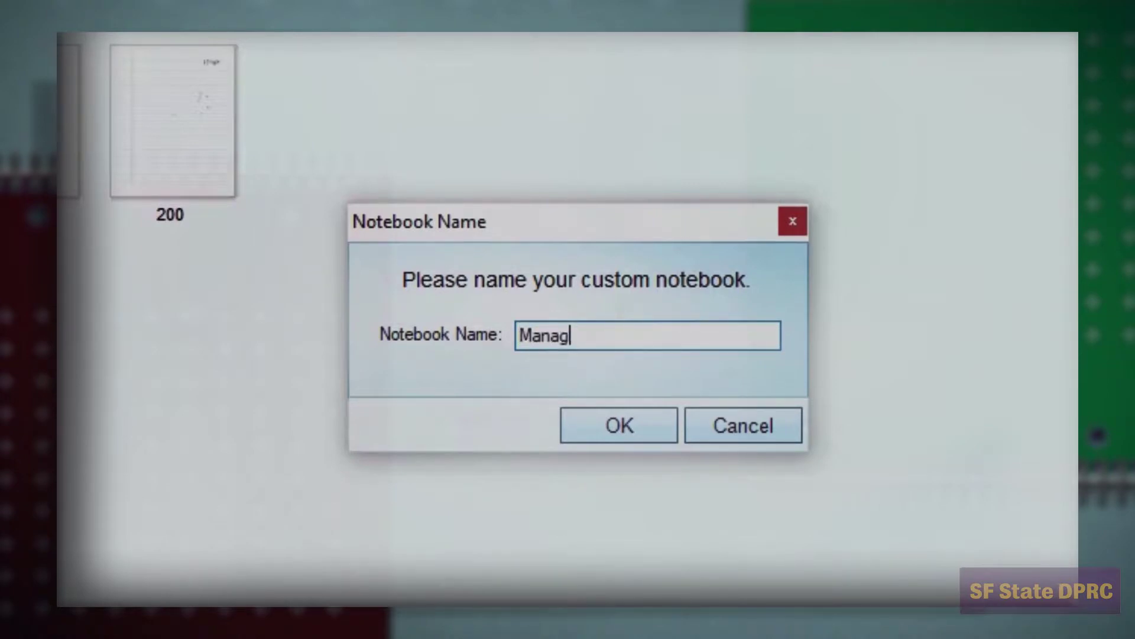
text(ement 100 C)
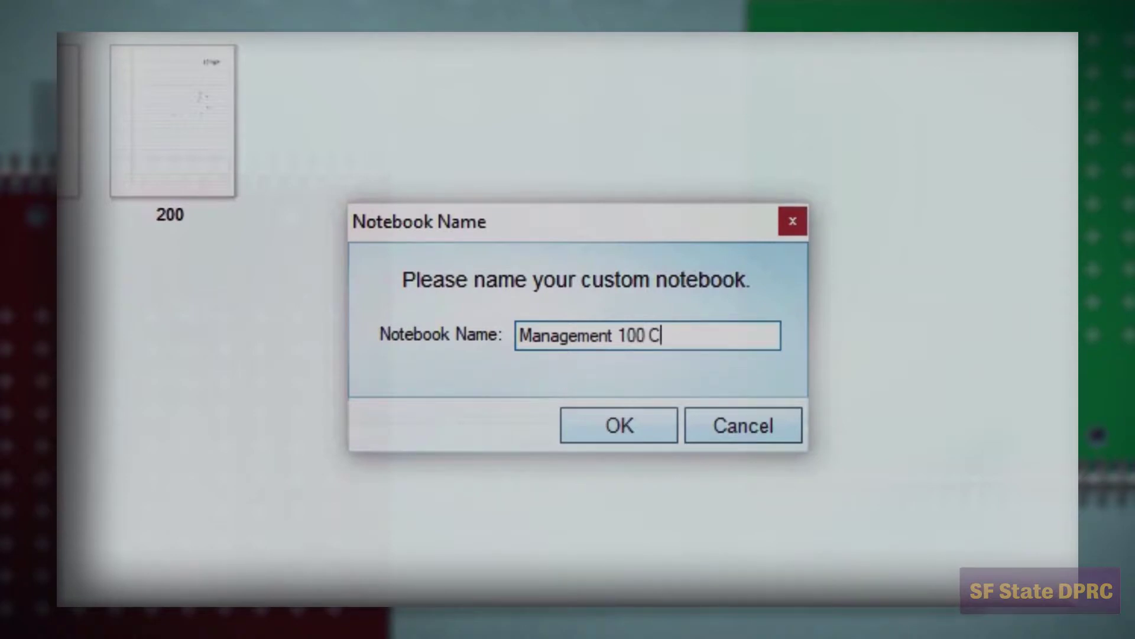
click(572, 434)
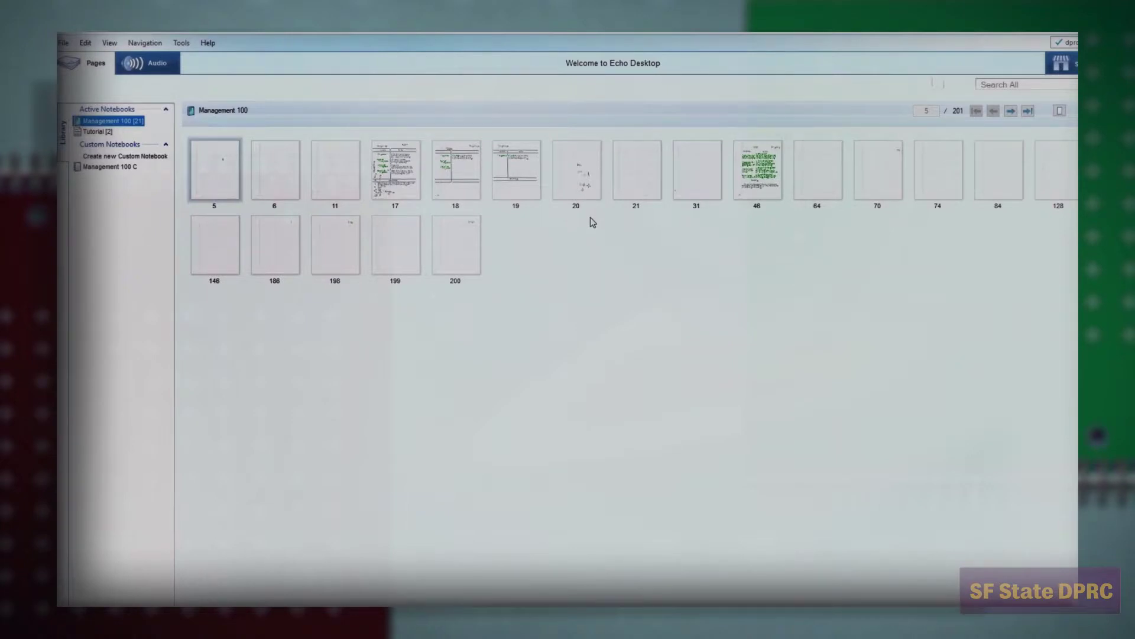
drag(743, 186, 136, 170)
click(137, 170)
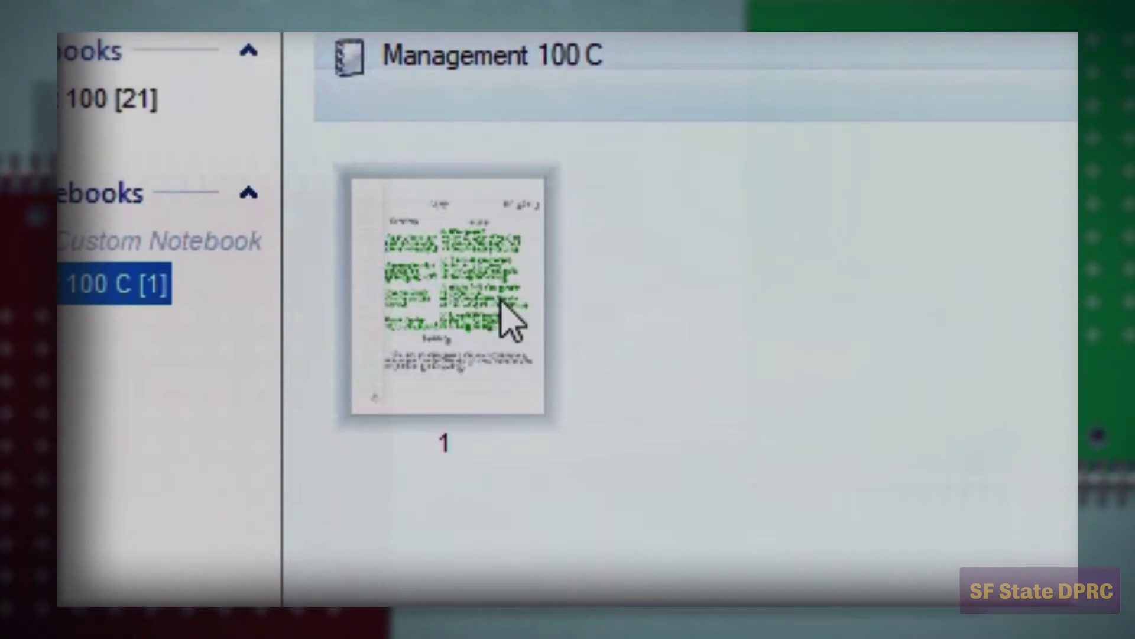
- Open the notes page full size and adjust the Slow/Fast playback speed, slower then slightly faster
double_click(512, 322)
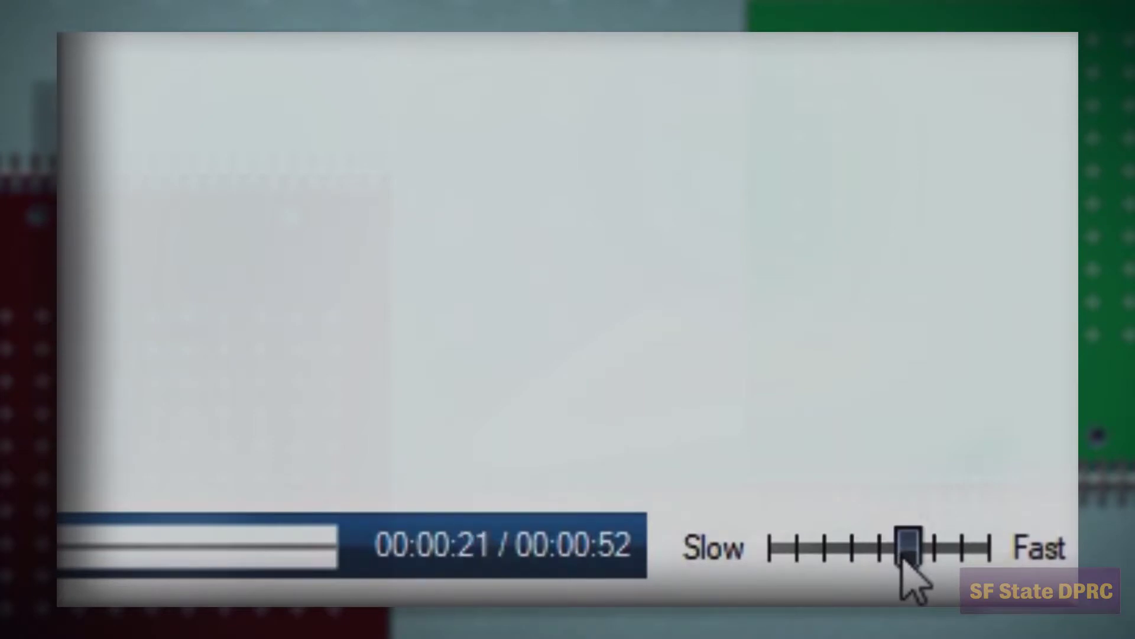
drag(894, 557, 867, 556)
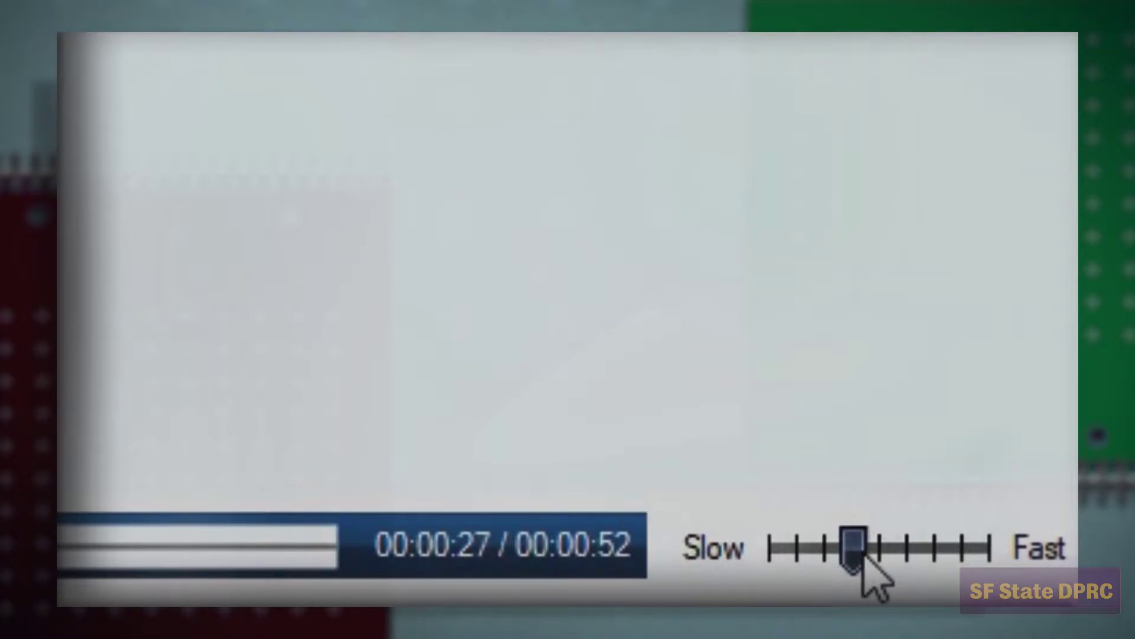
drag(866, 554, 878, 556)
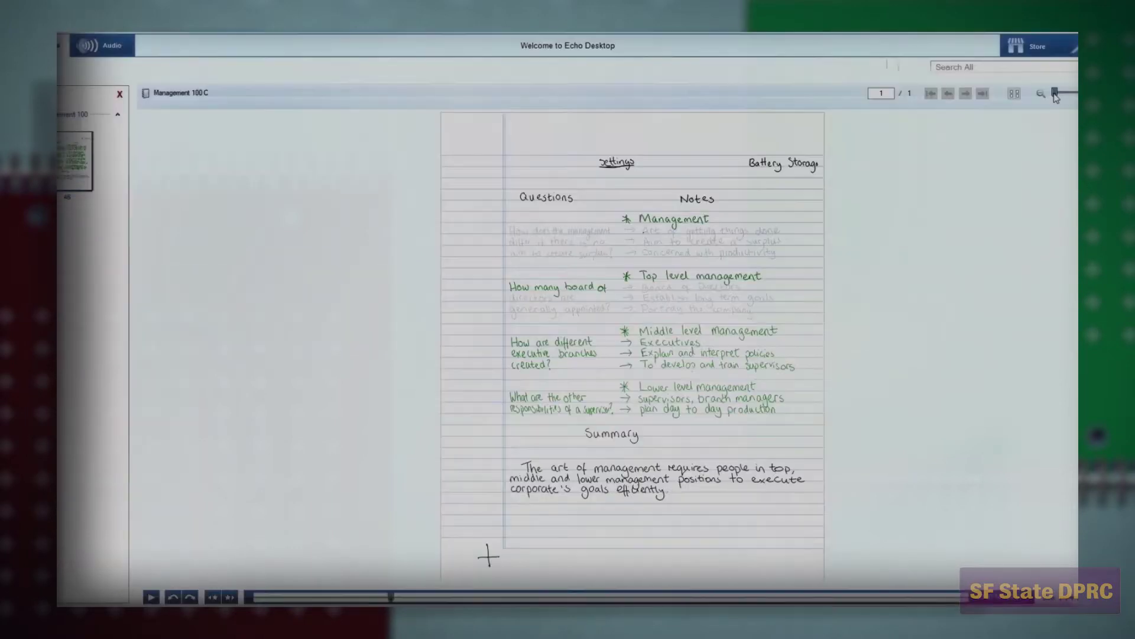
drag(868, 299, 1025, 297)
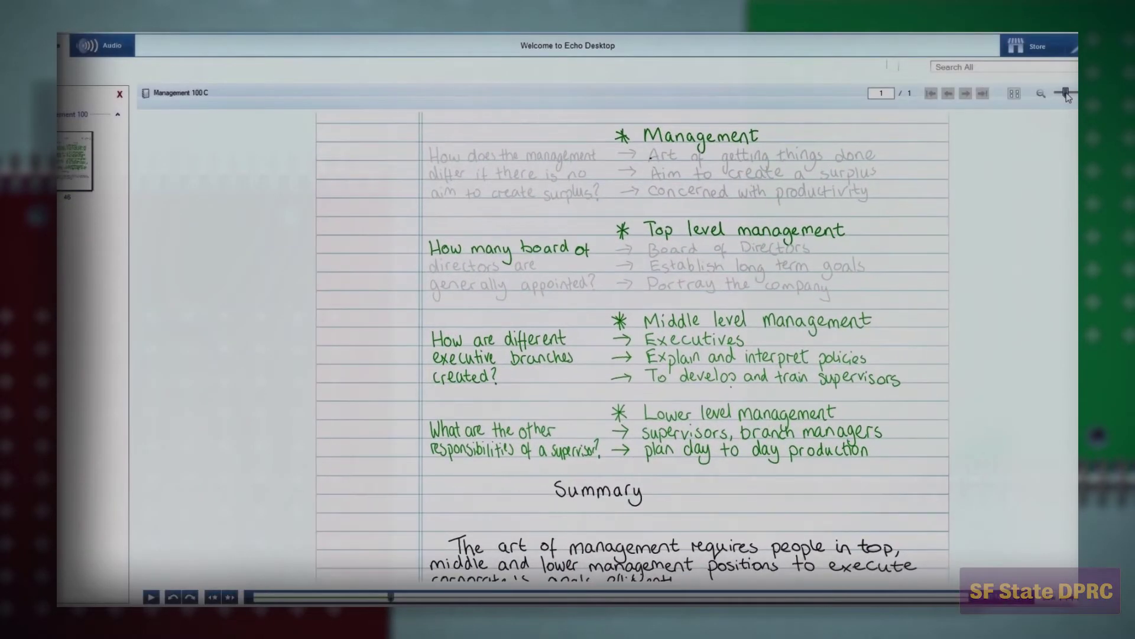
scroll(866, 343, up, 2)
scroll(866, 343, up, 2)
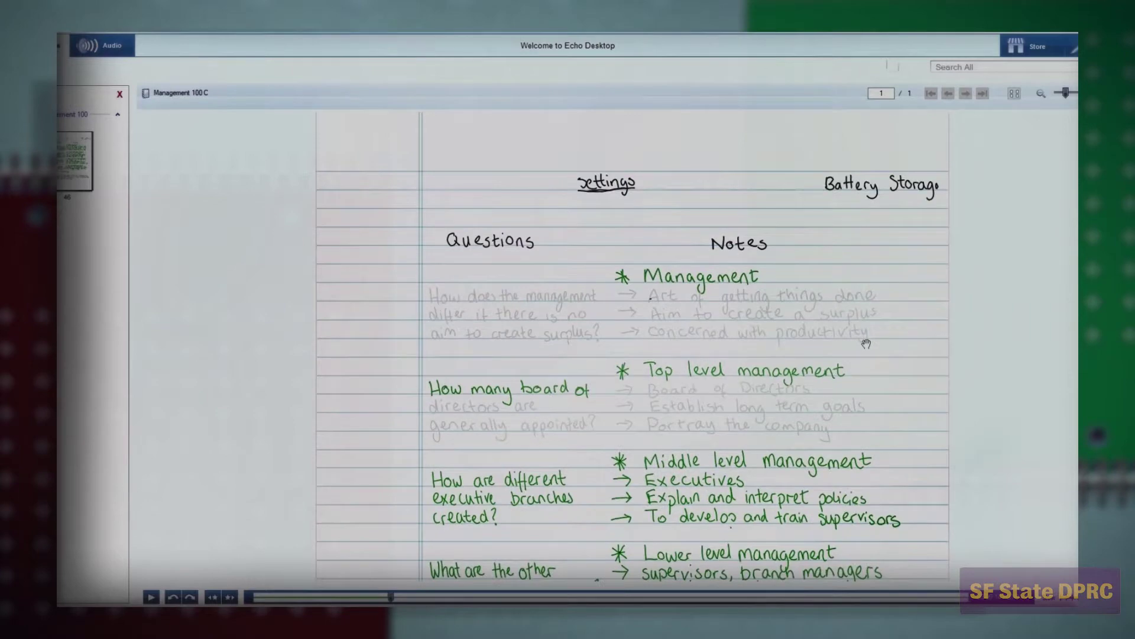
scroll(866, 343, down, 2)
scroll(866, 343, down, 4)
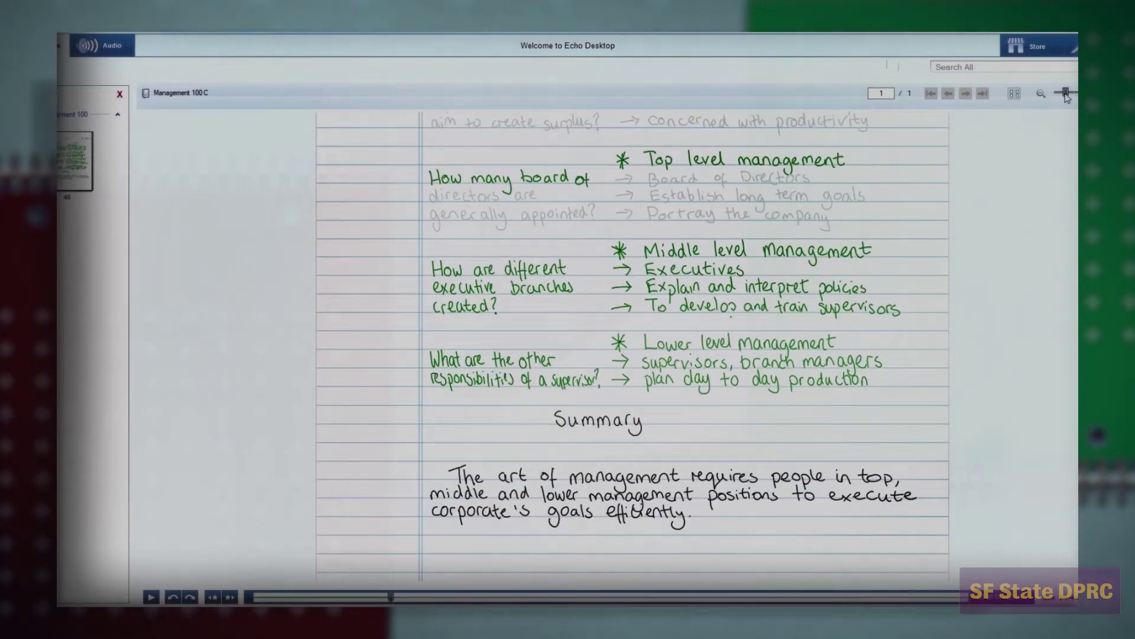
drag(1066, 95, 1056, 96)
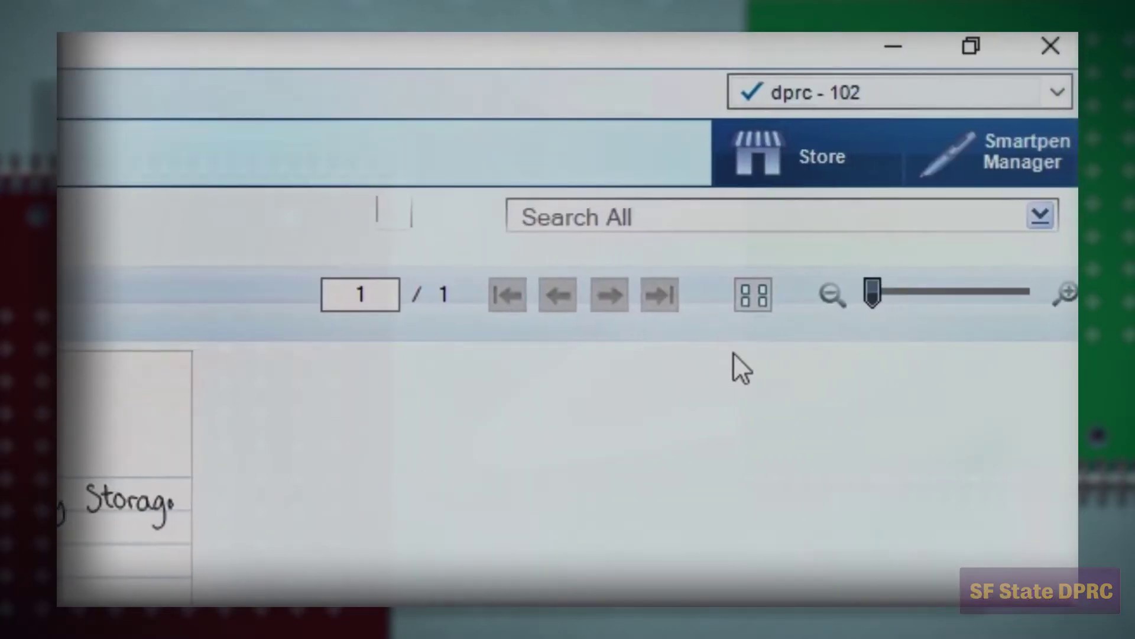
- Search all notebooks for 'Management', then close the 21-result search panel
click(595, 225)
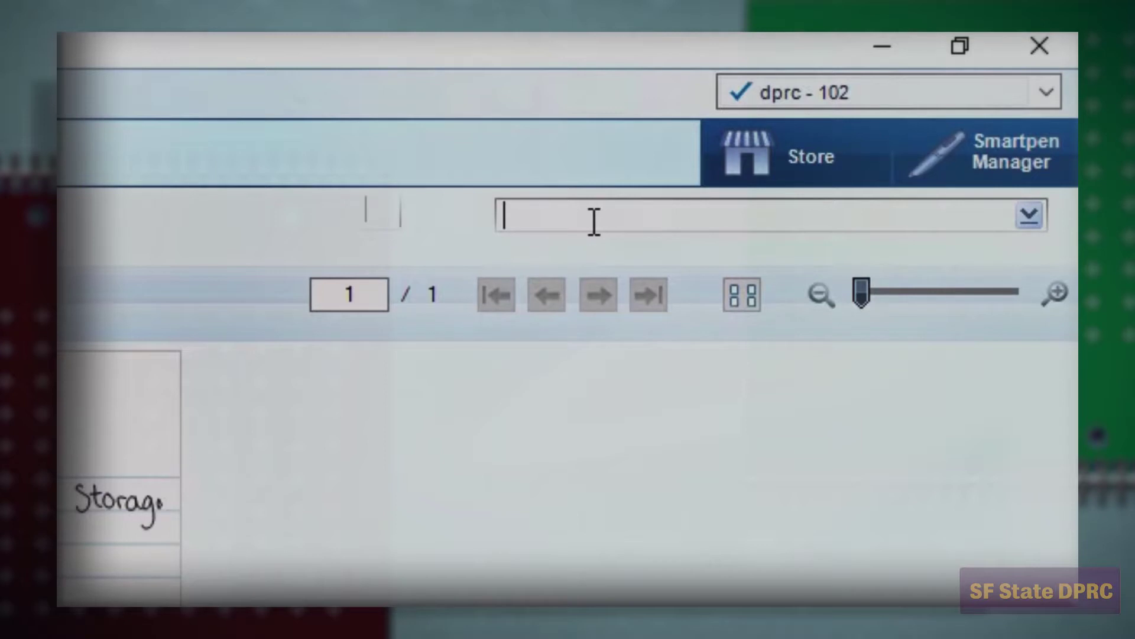
text(Managem)
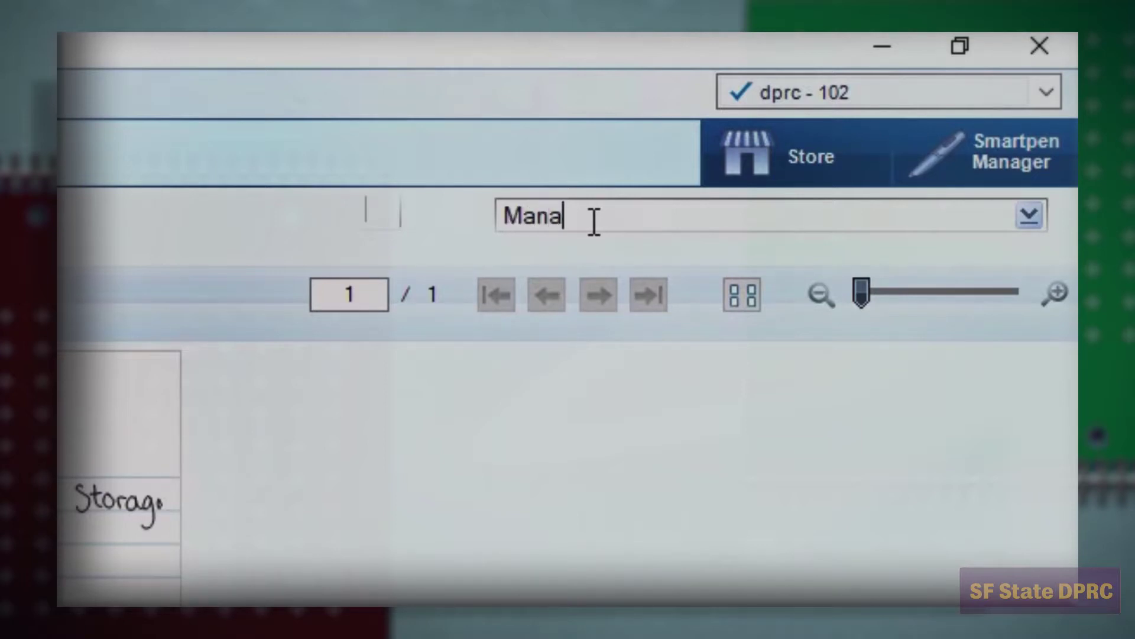
text(ent)
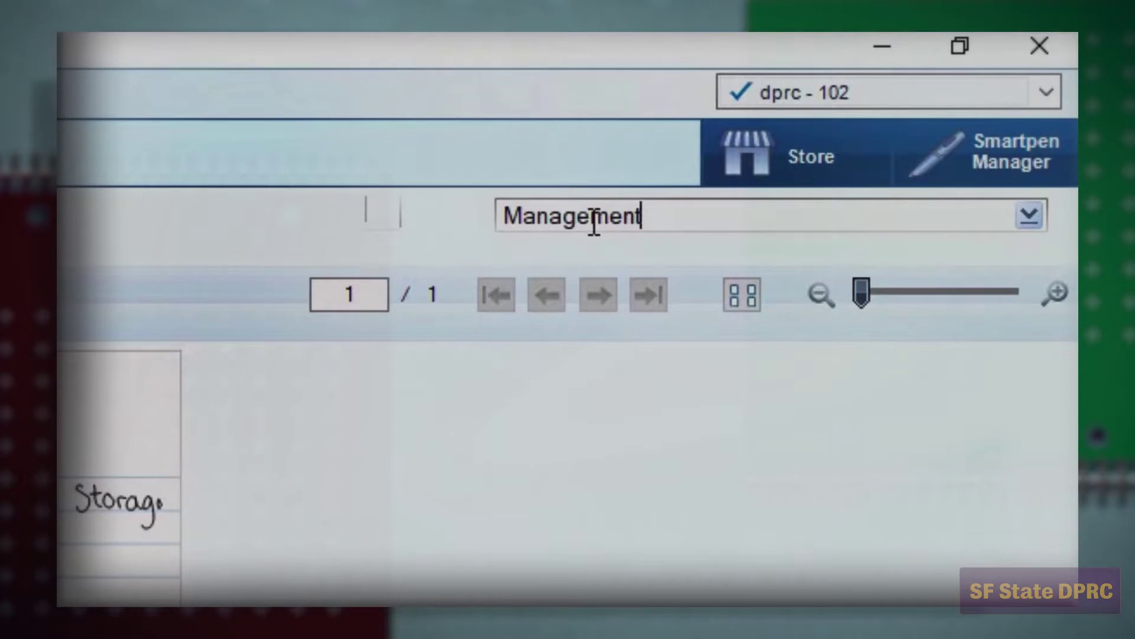
key(Return)
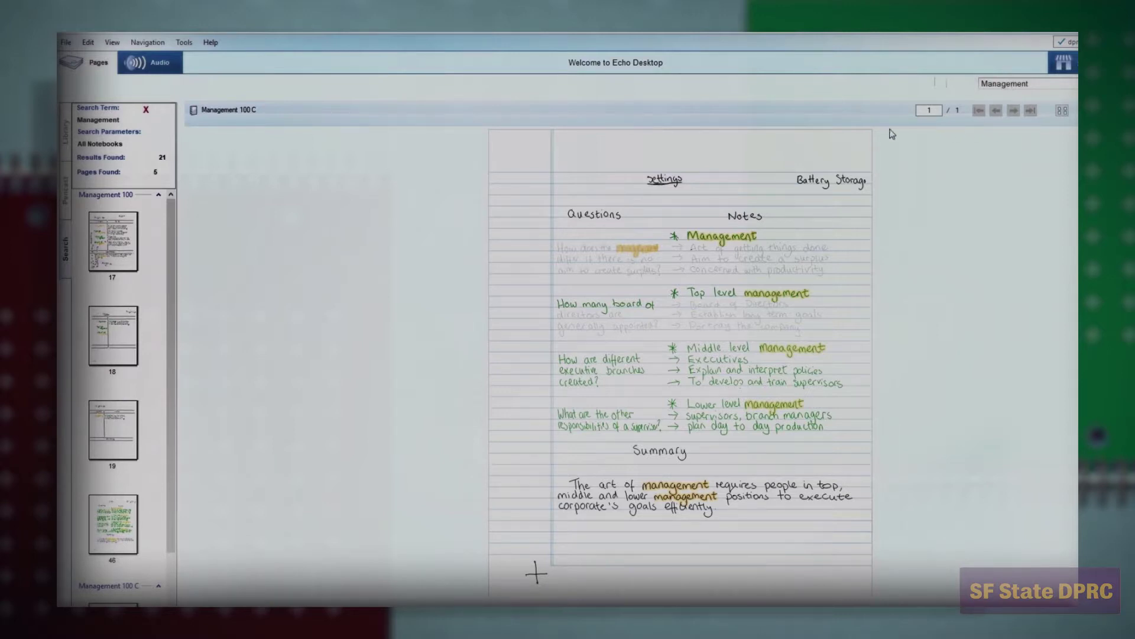
click(146, 110)
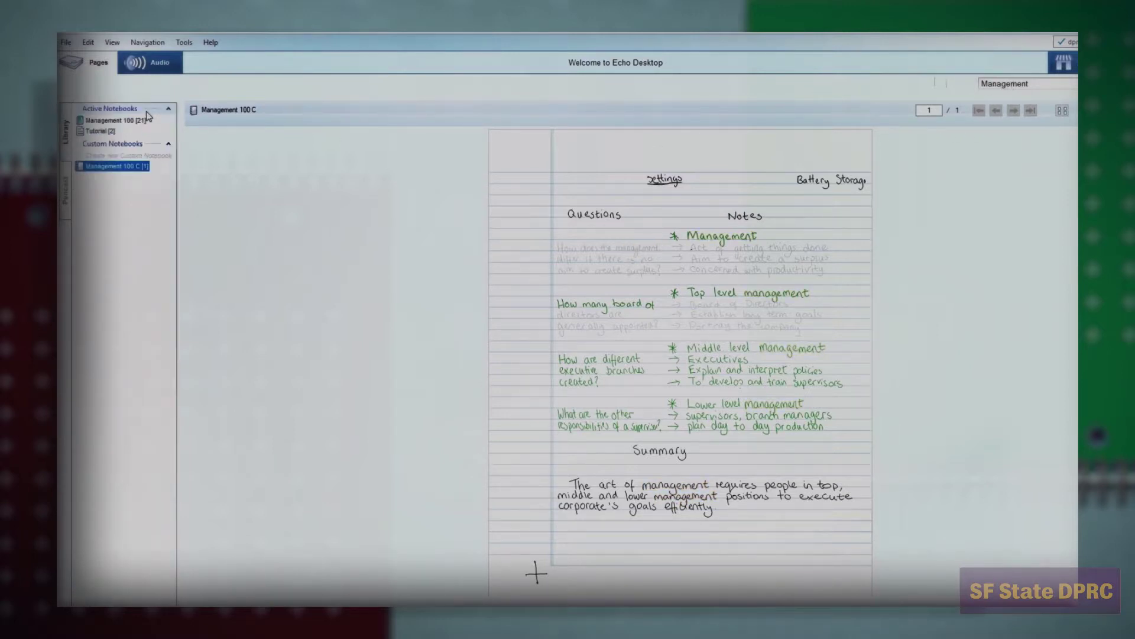
click(135, 121)
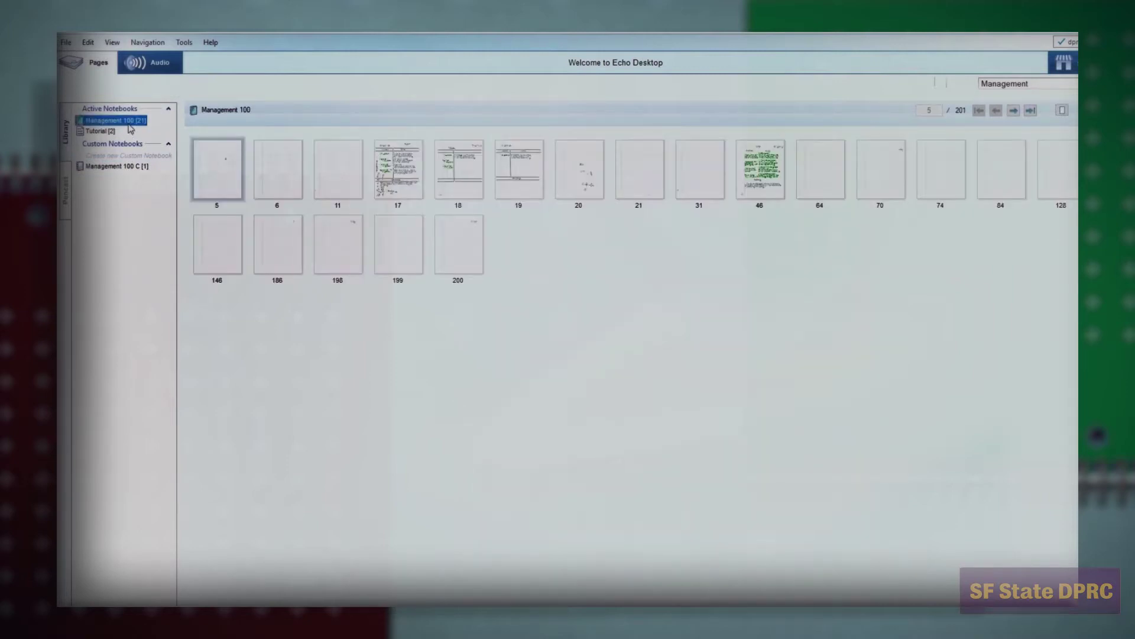
click(62, 42)
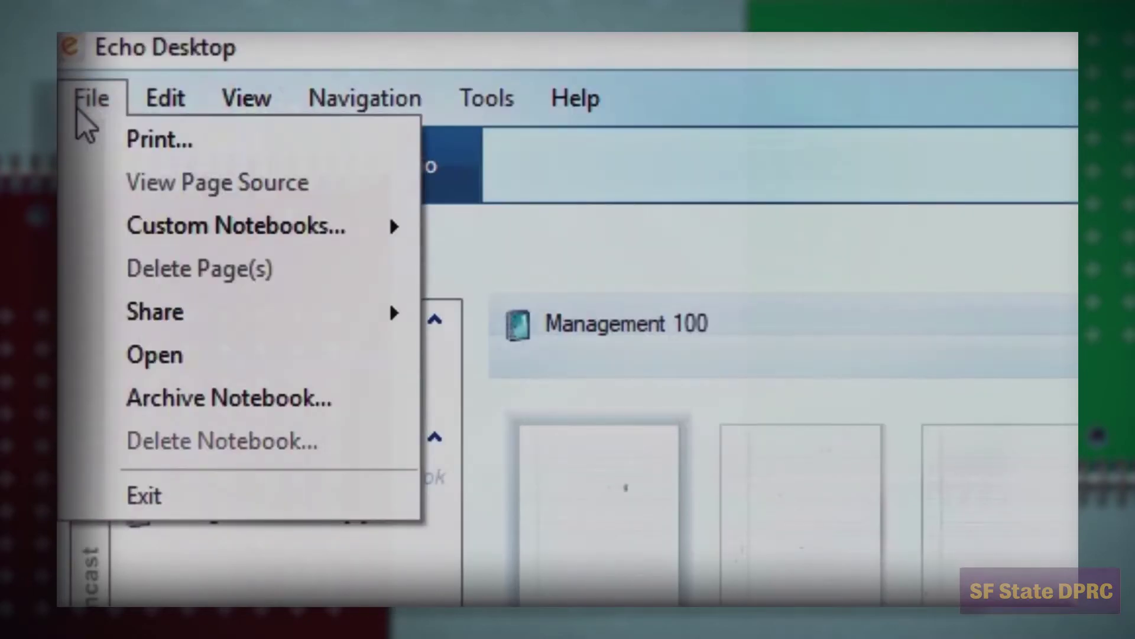
click(138, 414)
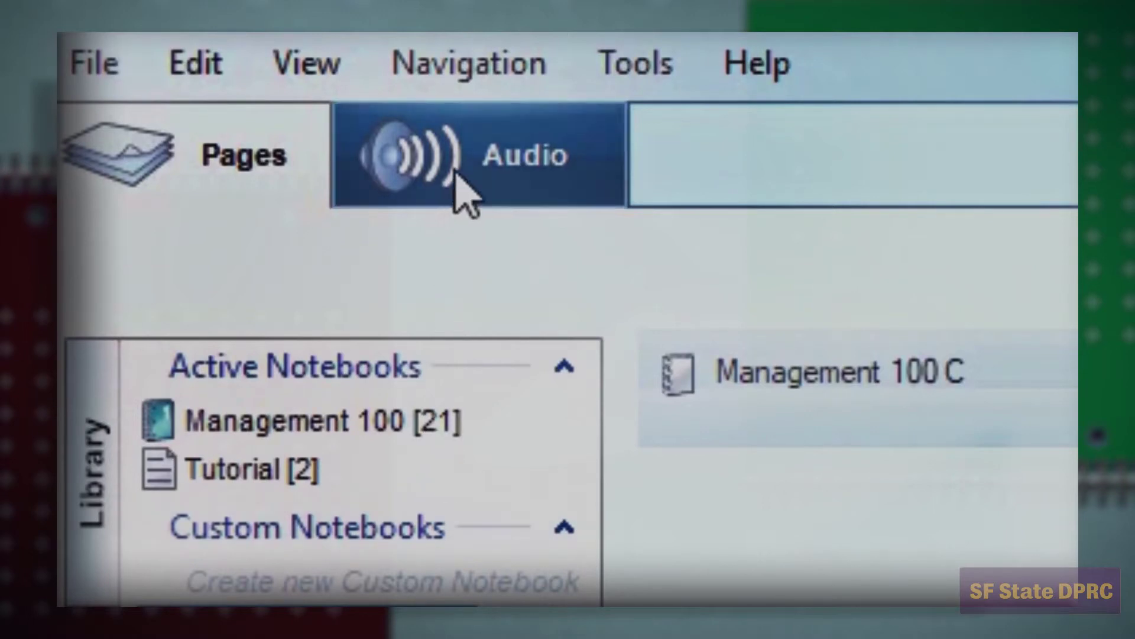
- Play the 06.21.2019 12:01p session on Management 100 page 47, pause it, and return to Audio
click(458, 174)
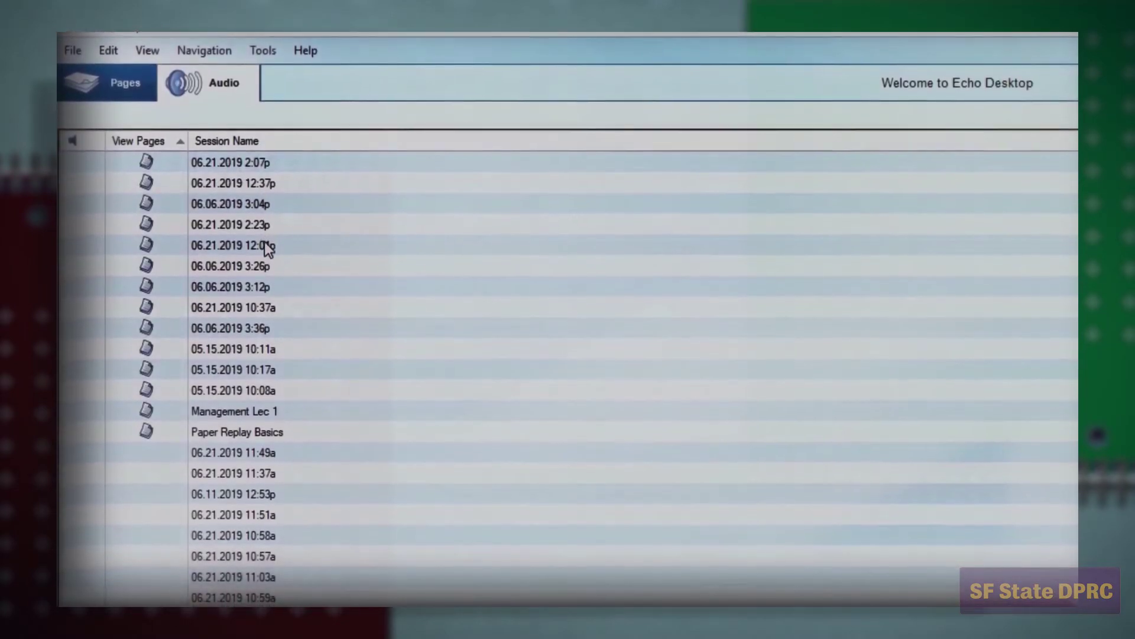
right_click(268, 241)
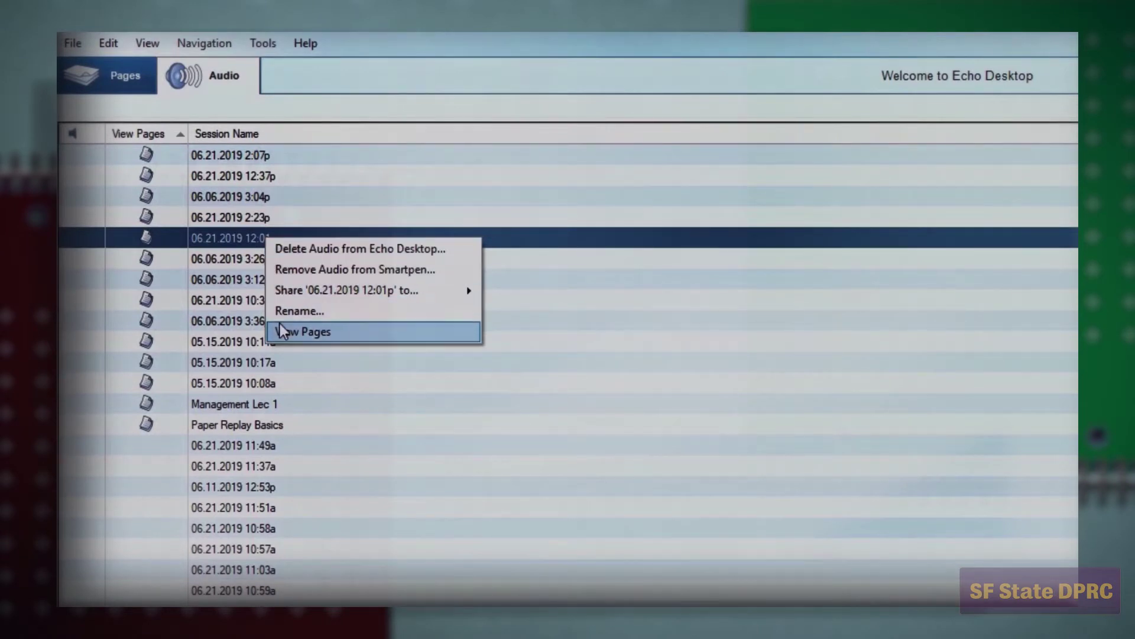
click(301, 332)
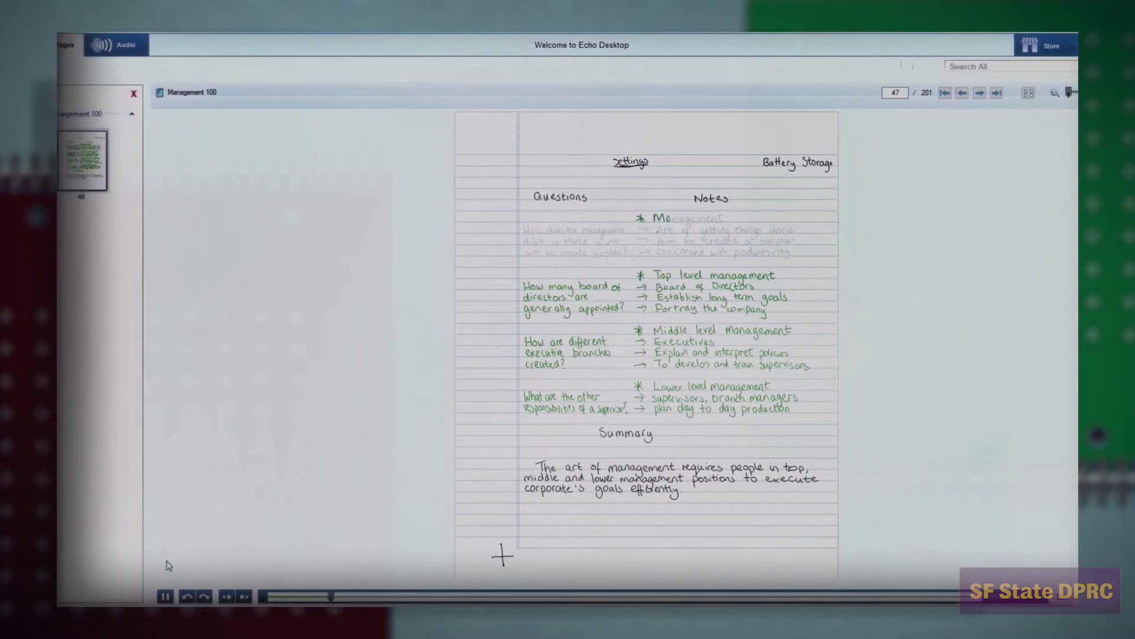
click(168, 593)
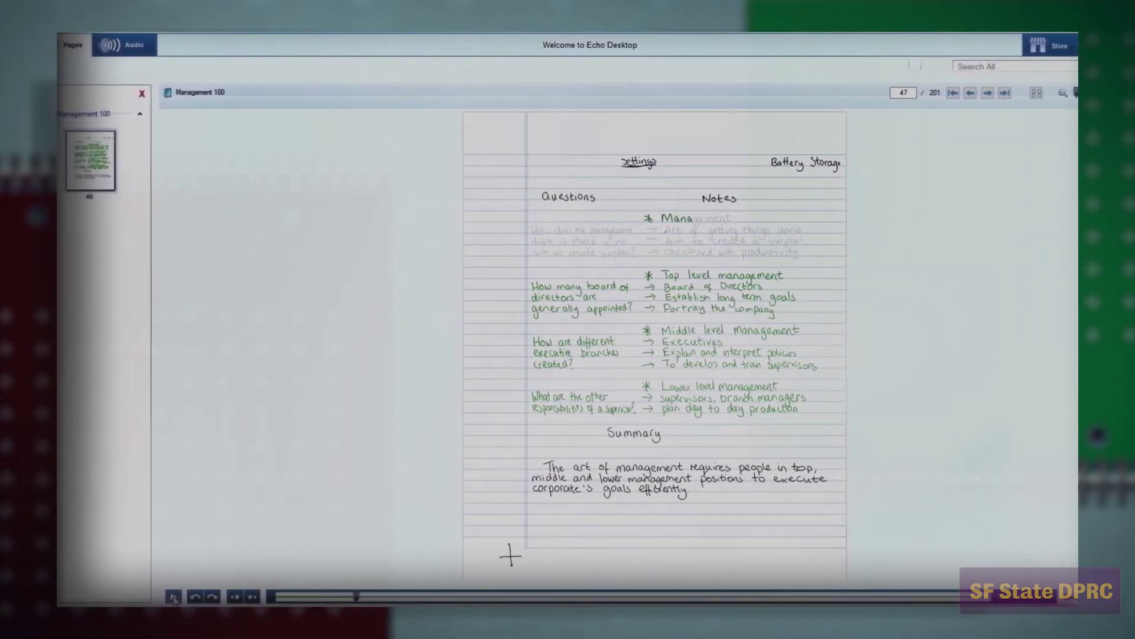
click(118, 45)
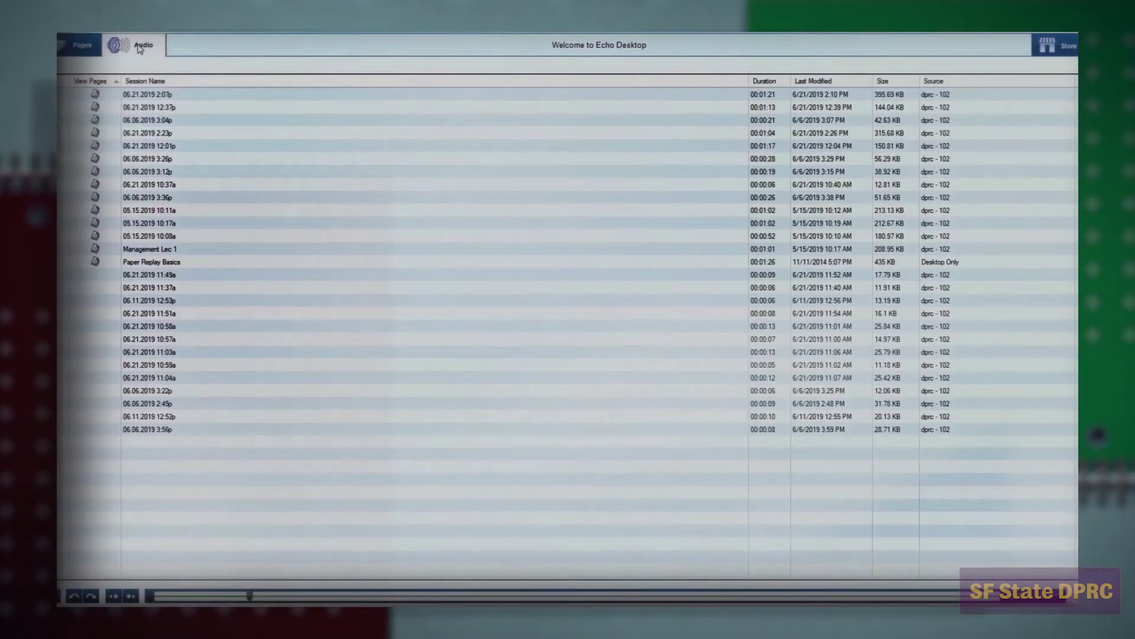
- Use Rename on the 06.21.2019 12:01p session and enter 'Management Definition'
click(175, 148)
right_click(175, 148)
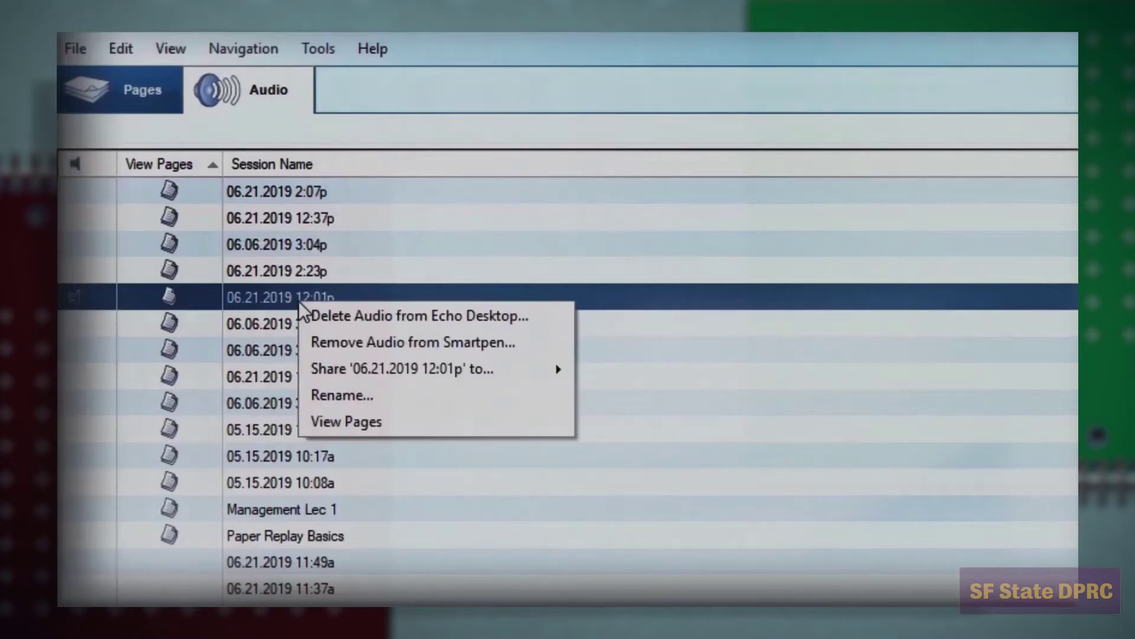
click(336, 406)
text(M)
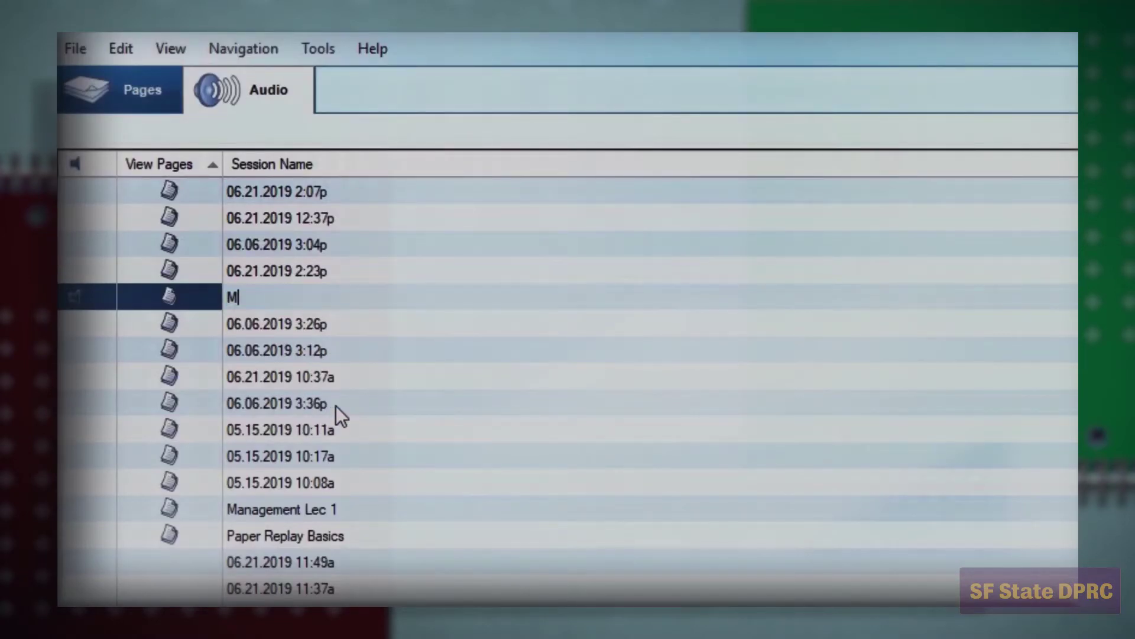
text(anagement Definition)
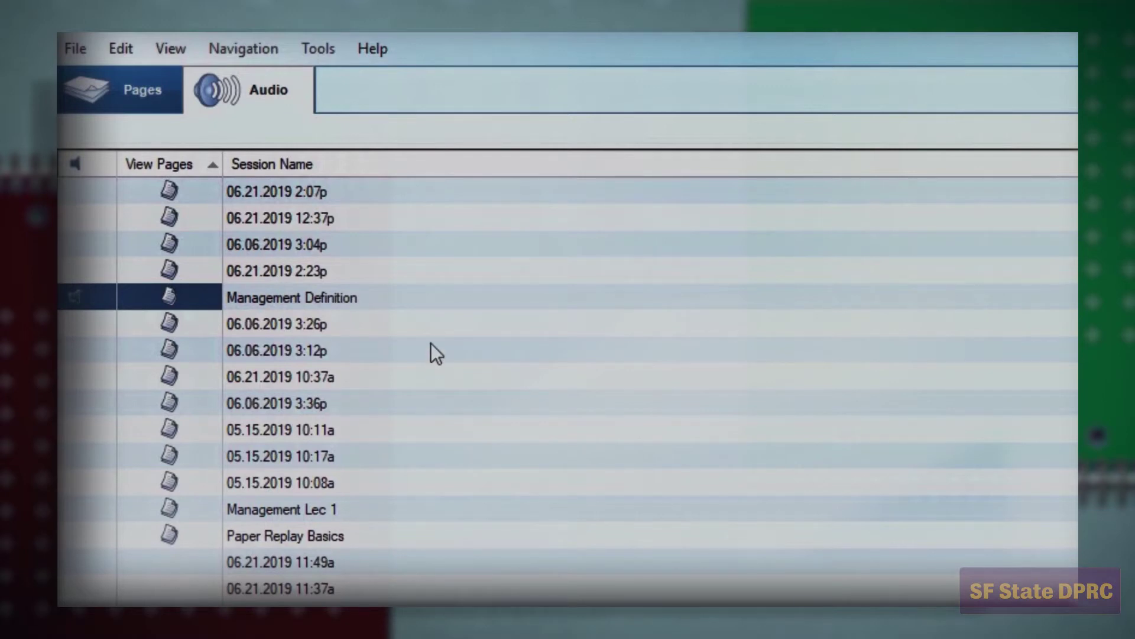
key(Return)
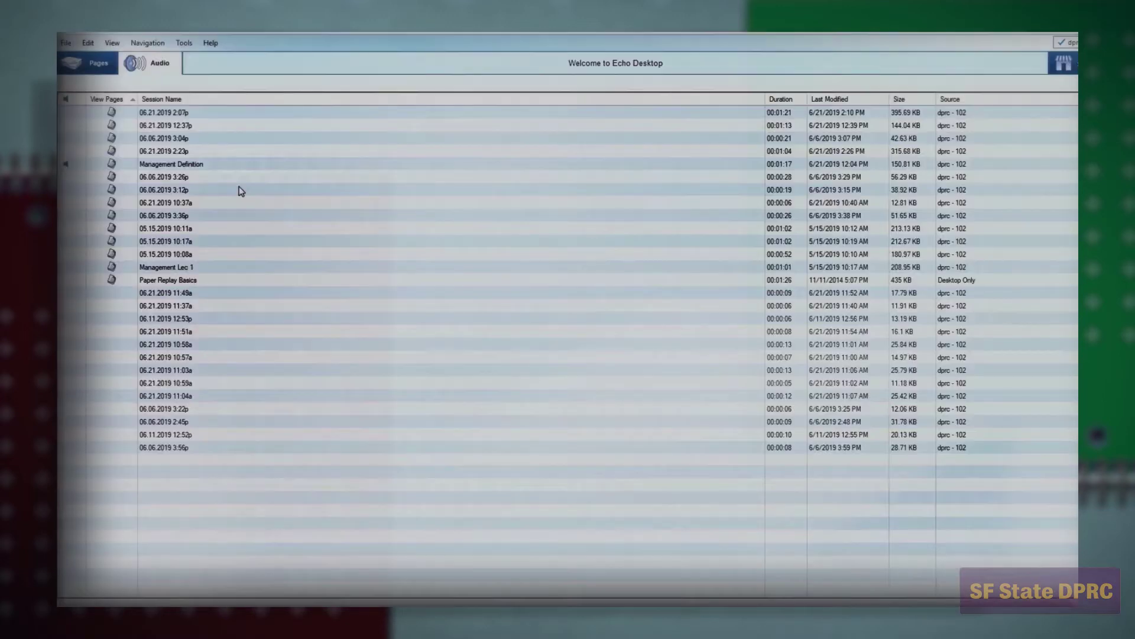
- Show the Share 'Management Definition' to... submenu from the session's context menu
click(197, 169)
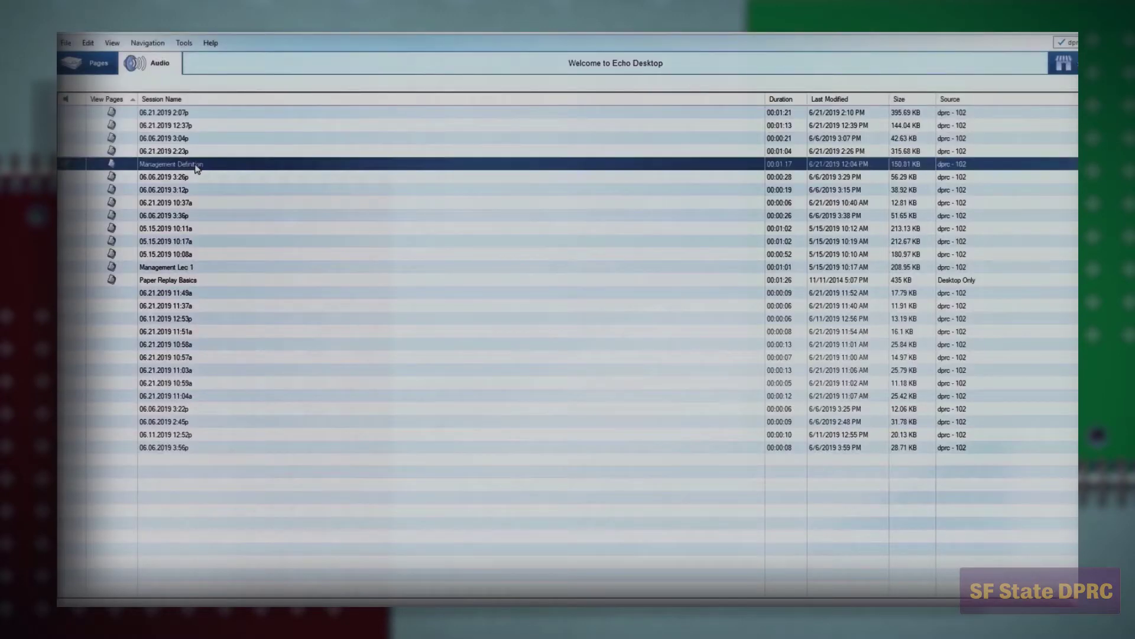
right_click(197, 169)
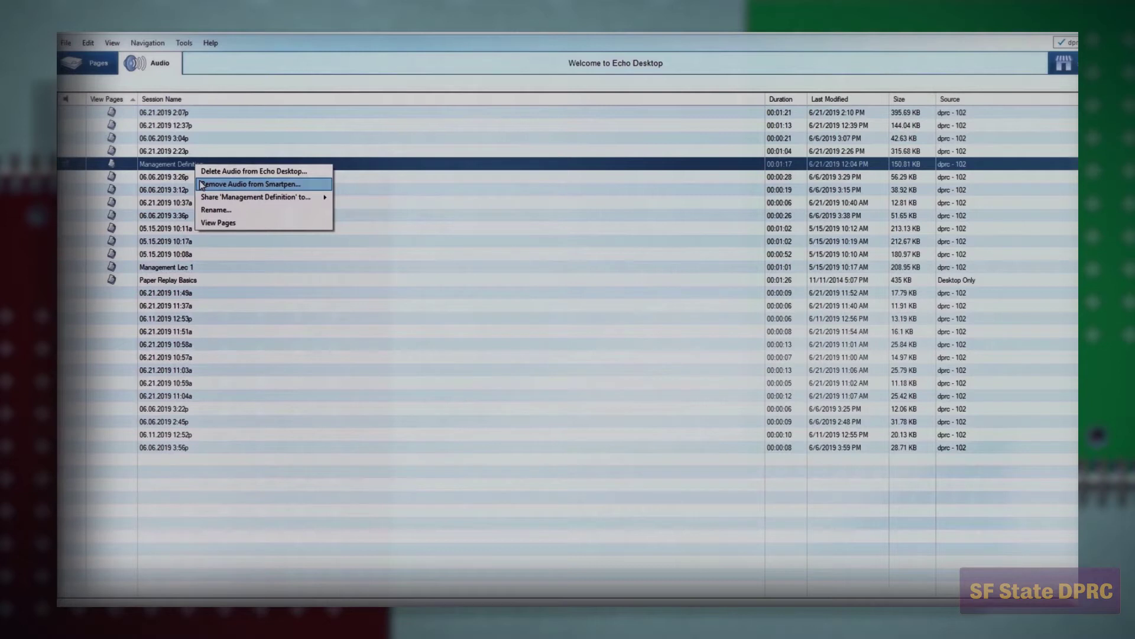
mouse_move(206, 202)
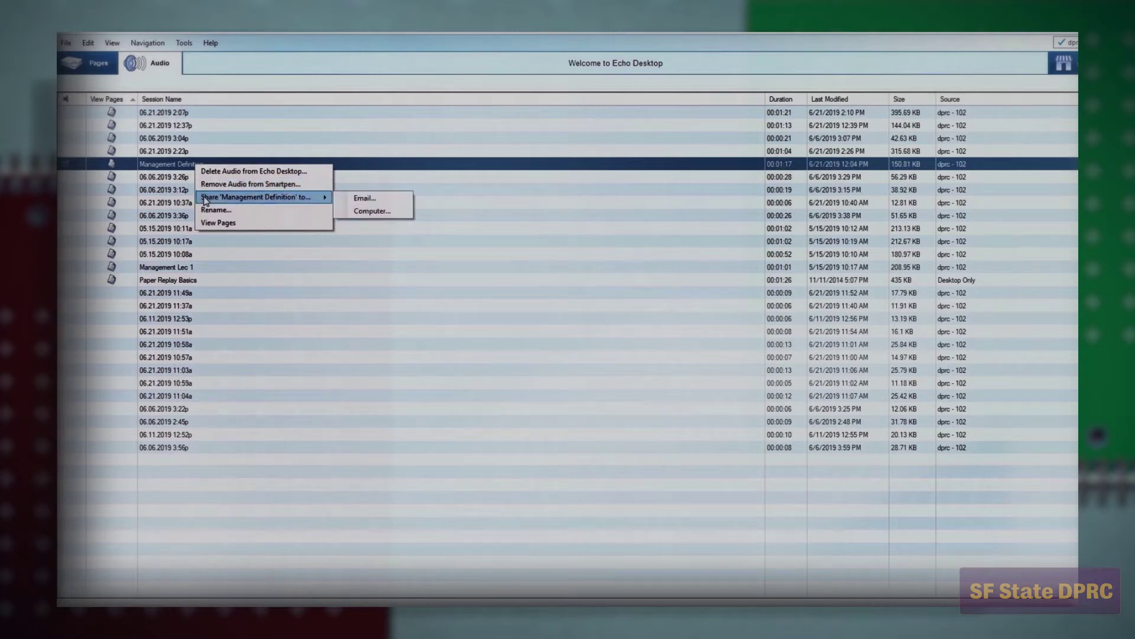
- Share Management Definition's notes and audio to this computer in Livescribe PDF format
click(369, 211)
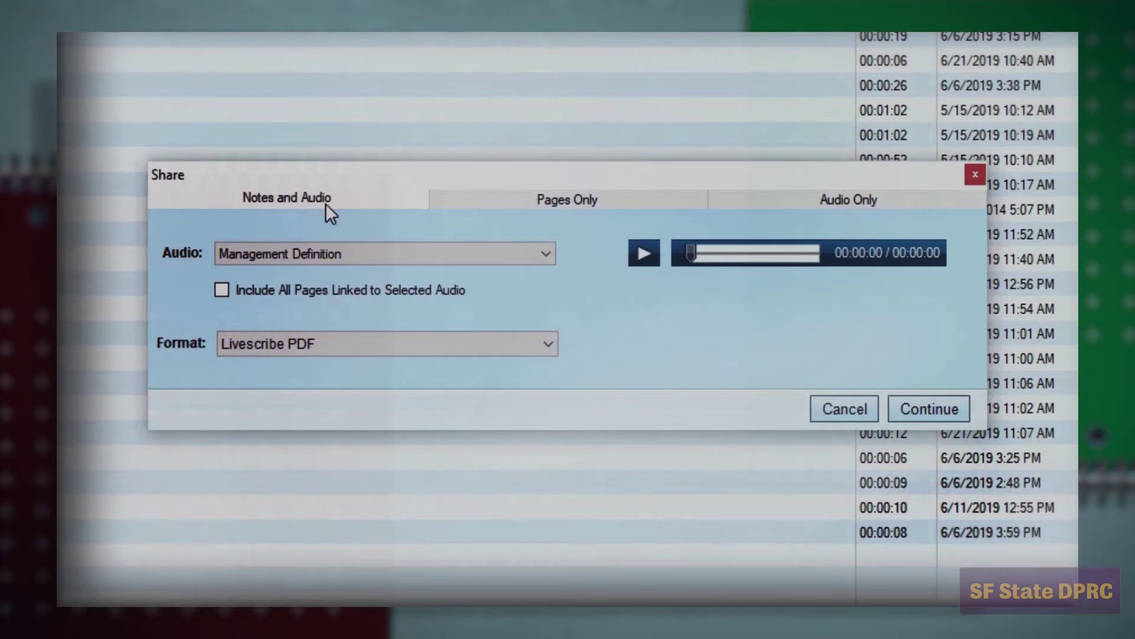
click(520, 207)
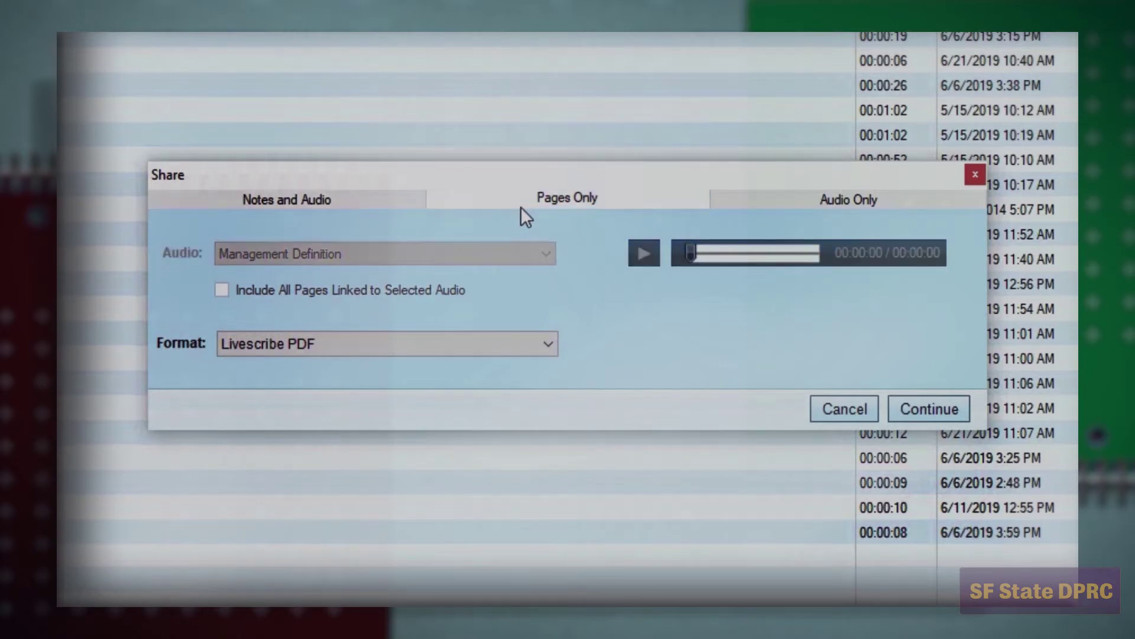
click(750, 202)
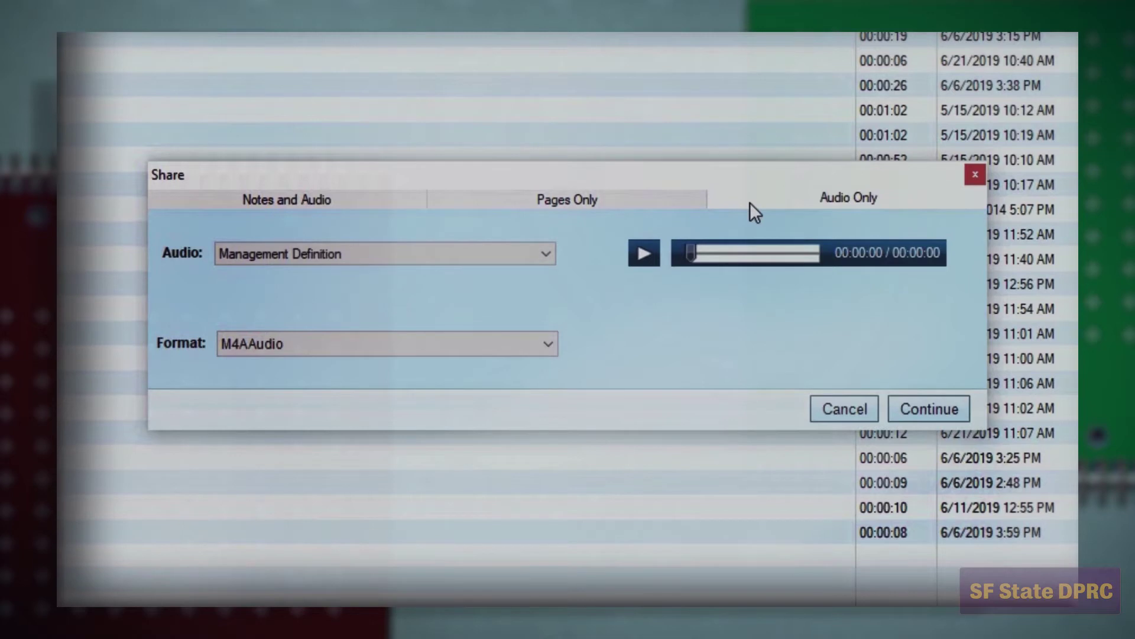
click(334, 198)
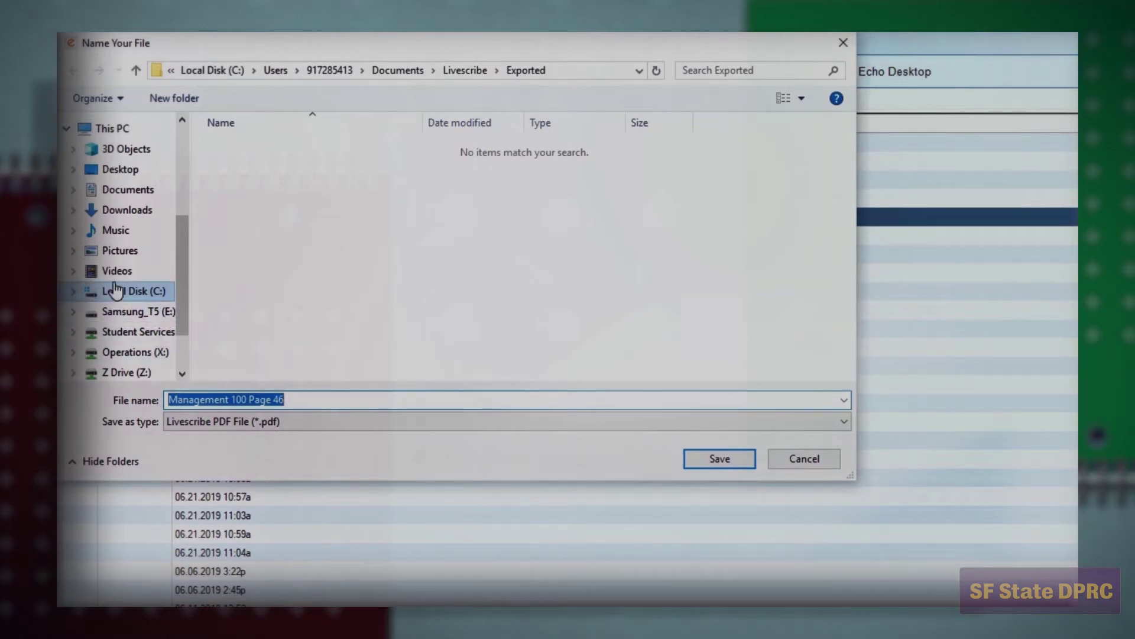
- Save the Livescribe PDF 'Management 100 Page 46' to the Desktop
click(117, 171)
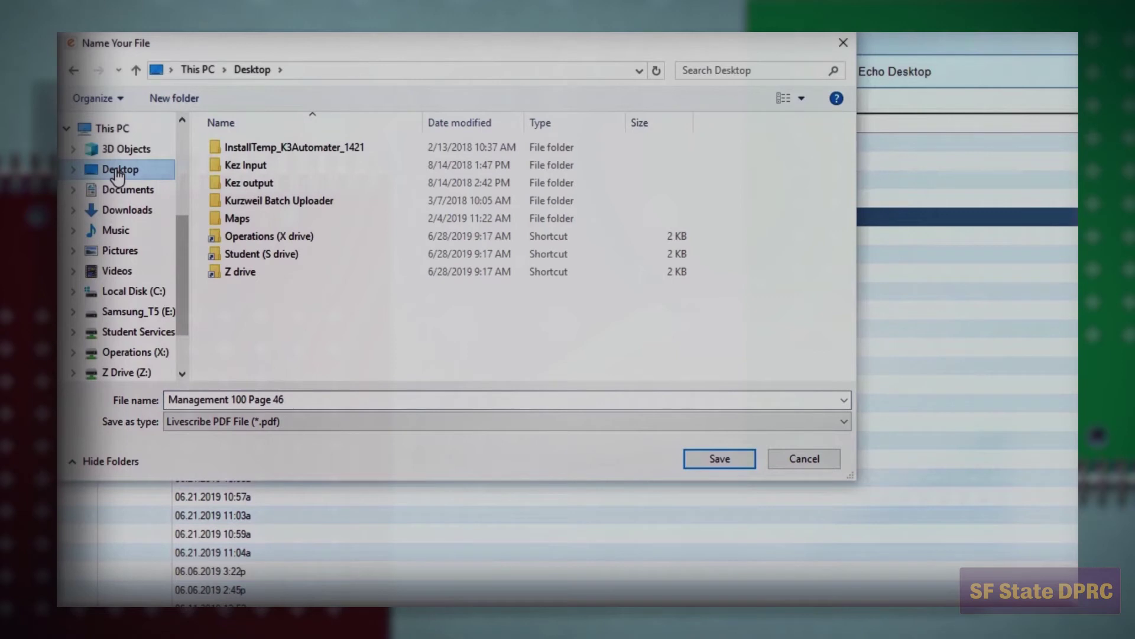
click(696, 464)
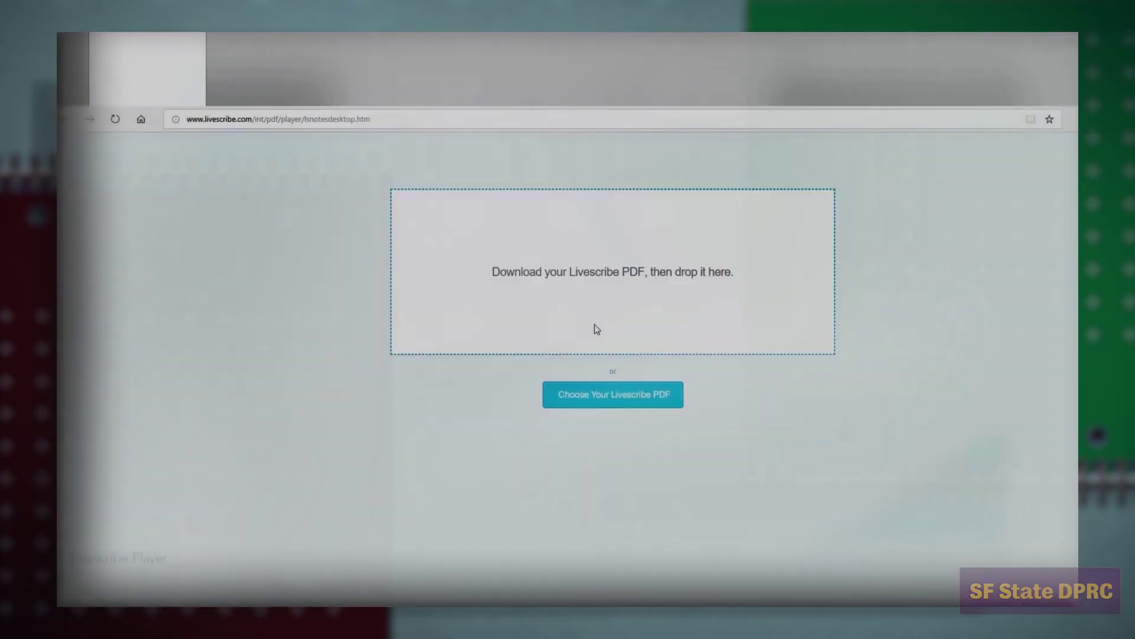
- Load Management 100 Page 46 from the Desktop into Livescribe Player and play its audio
click(595, 389)
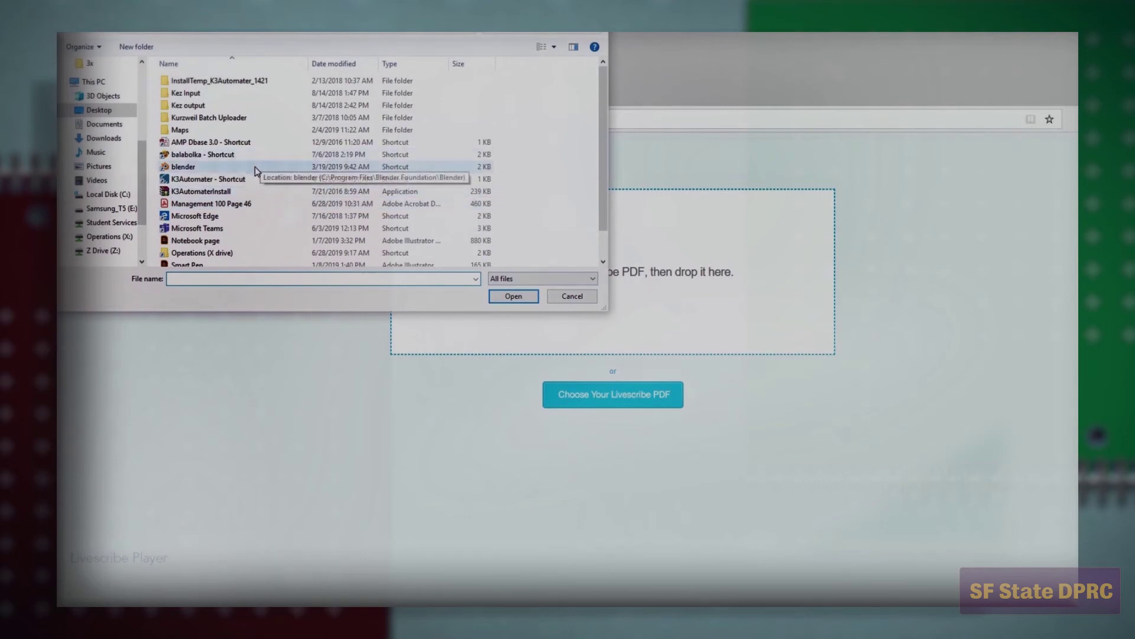
click(244, 204)
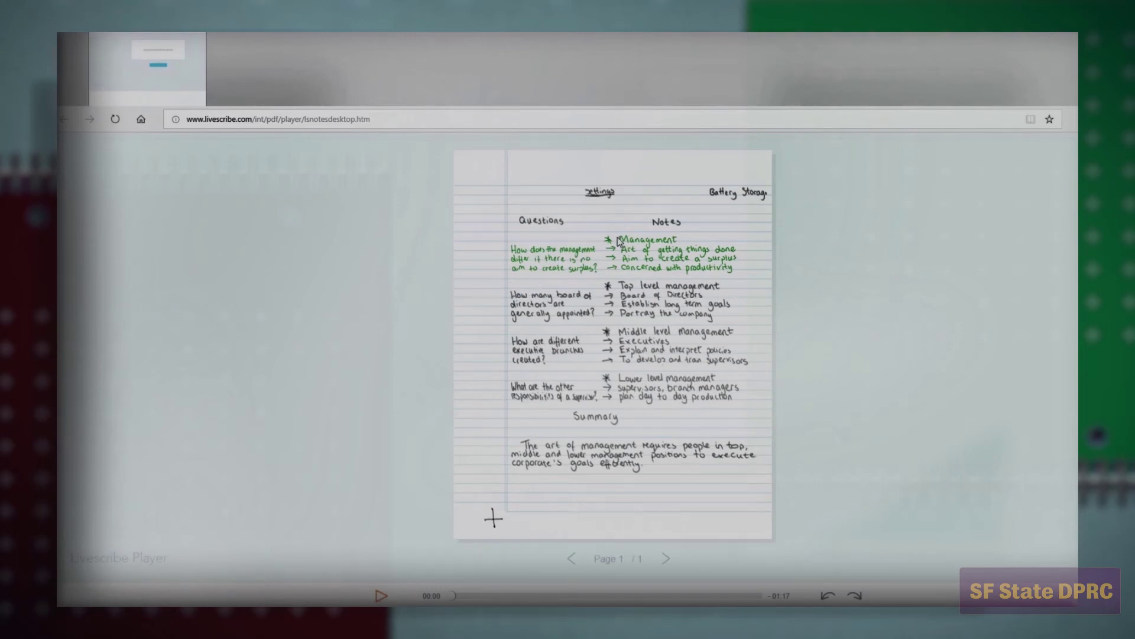
click(610, 244)
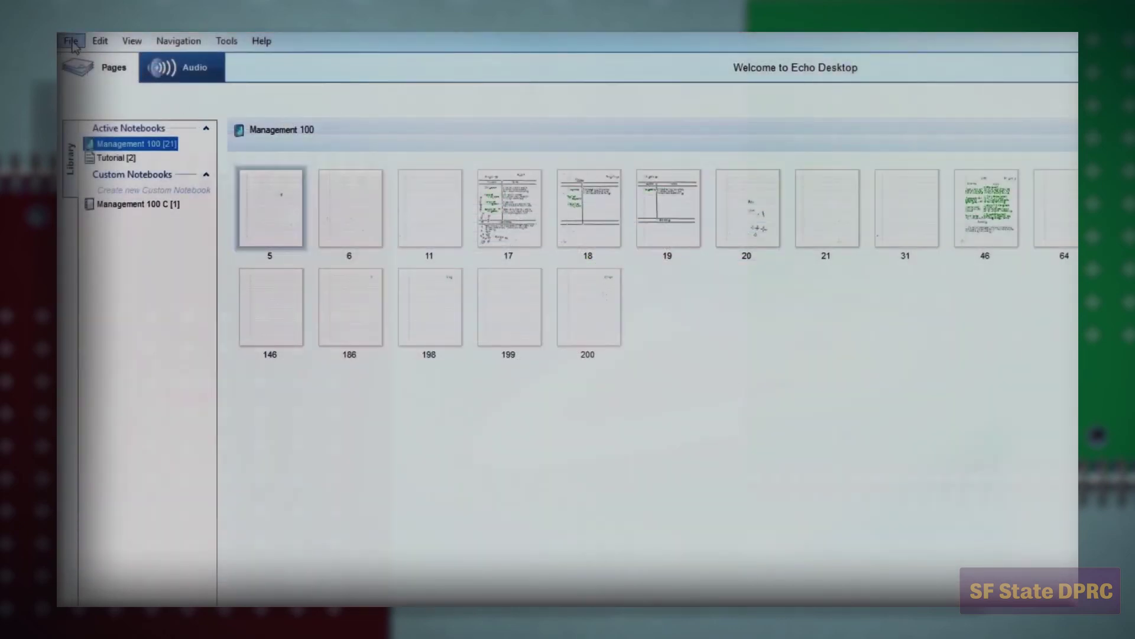
- Import the Management 100 Page 46 PDF from the Desktop through File > Open
click(71, 41)
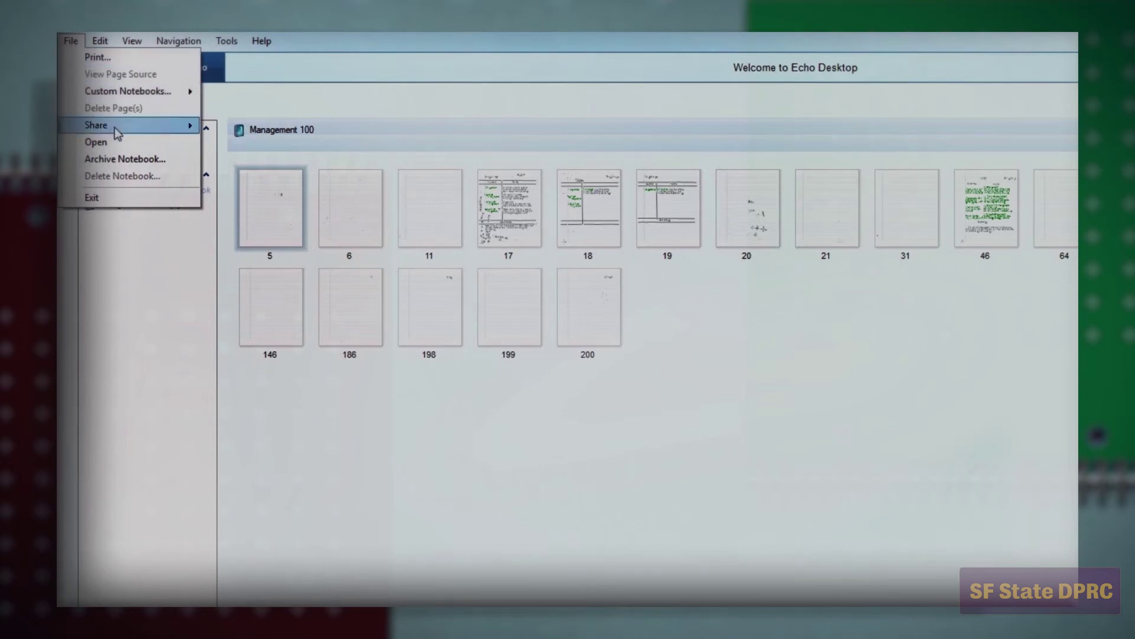
click(117, 142)
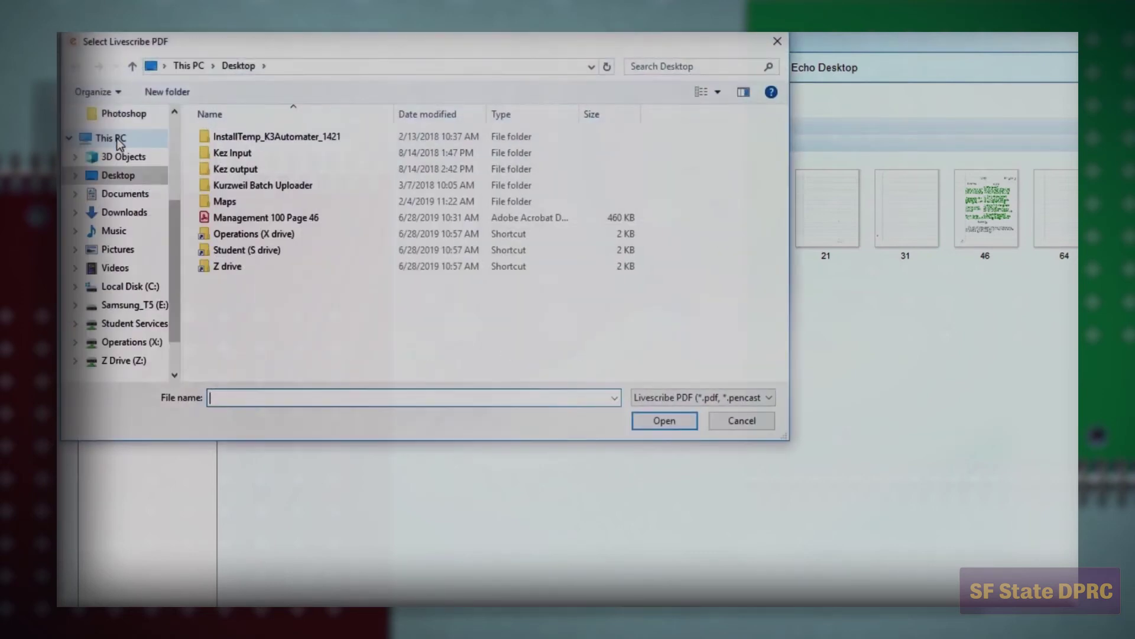
click(251, 220)
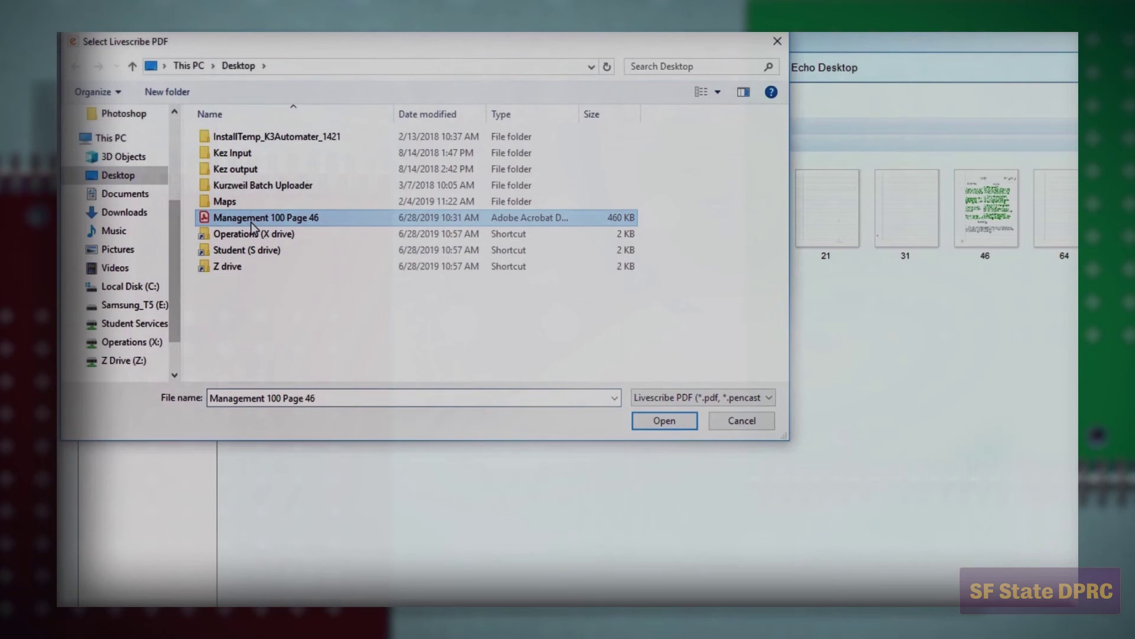
click(663, 420)
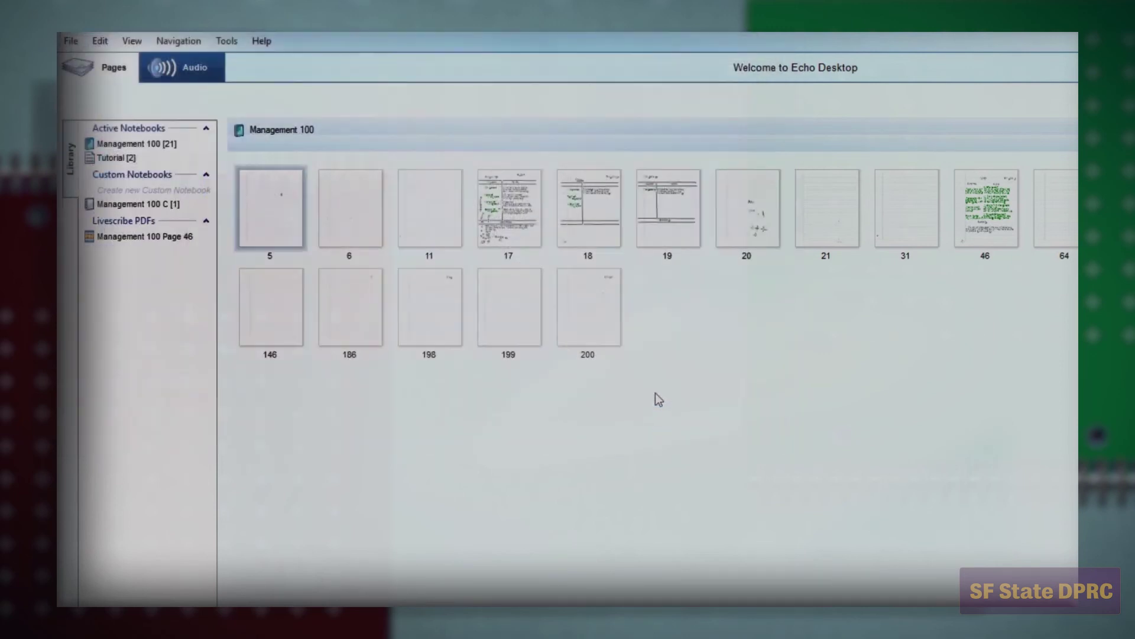